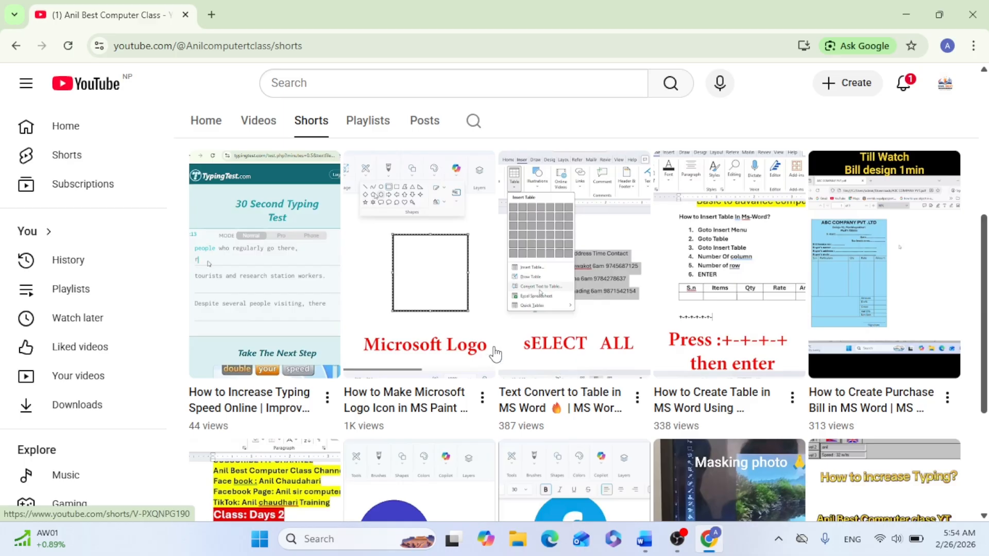
- Look through the video thumbnails on the channel's Shorts page
scroll(492, 348, up, 5)
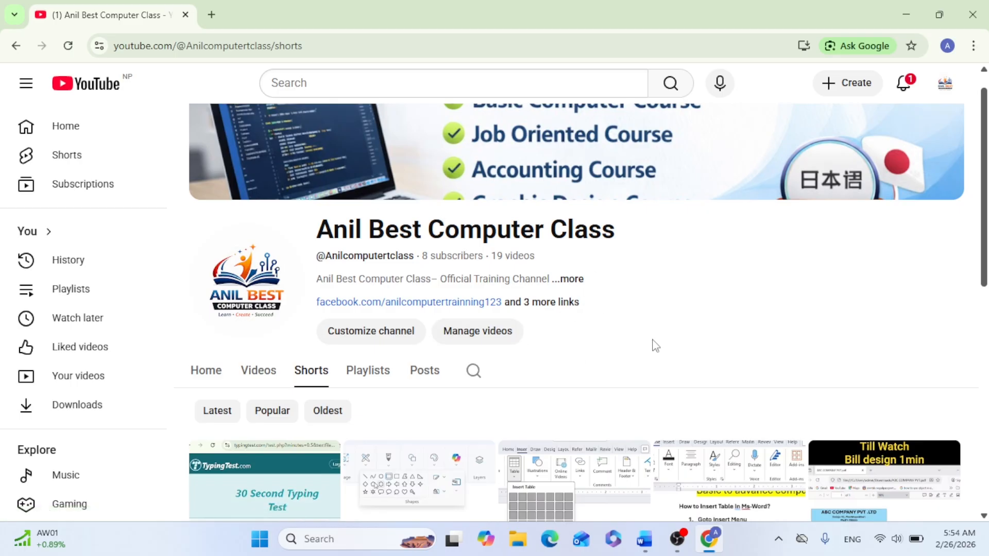
scroll(652, 349, down, 5)
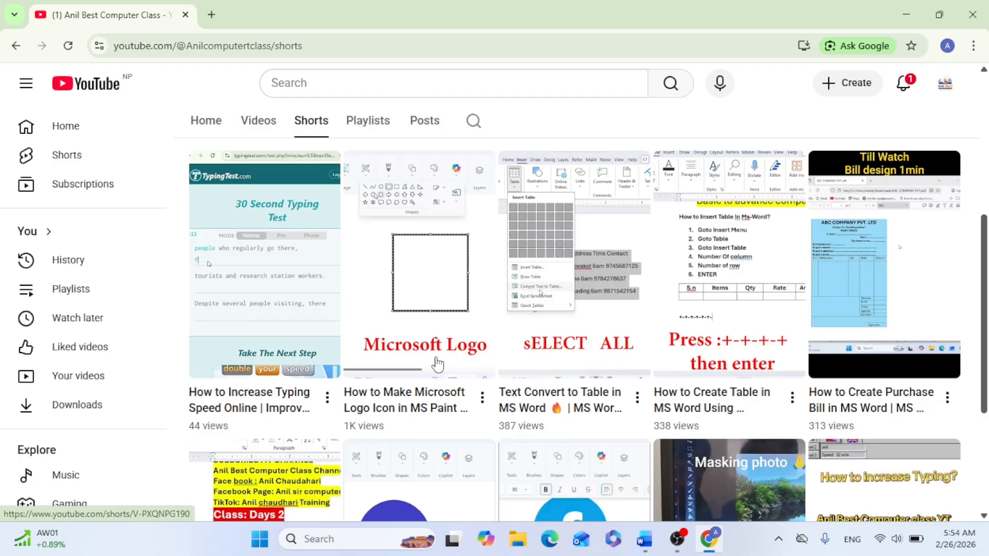
scroll(437, 364, down, 4)
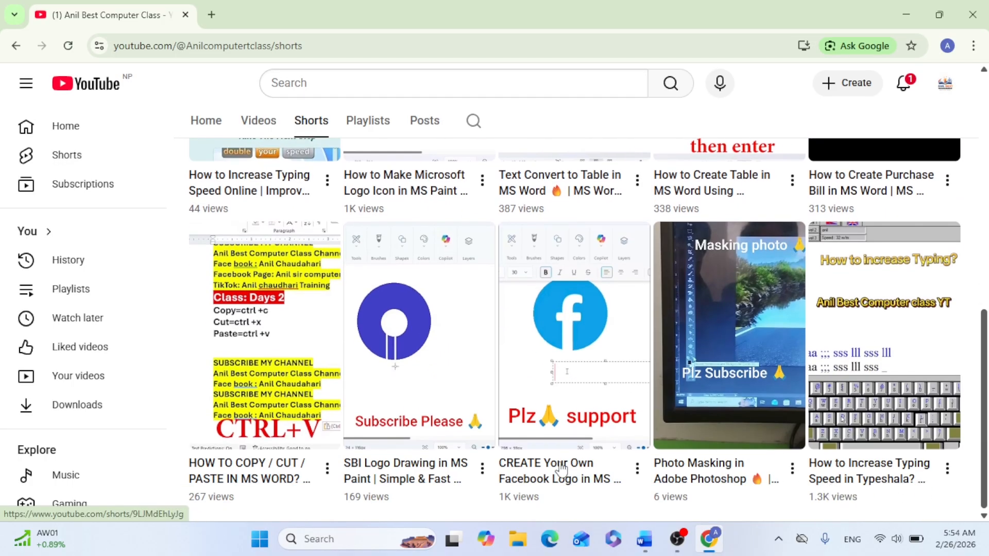
scroll(561, 464, up, 5)
scroll(566, 419, up, 5)
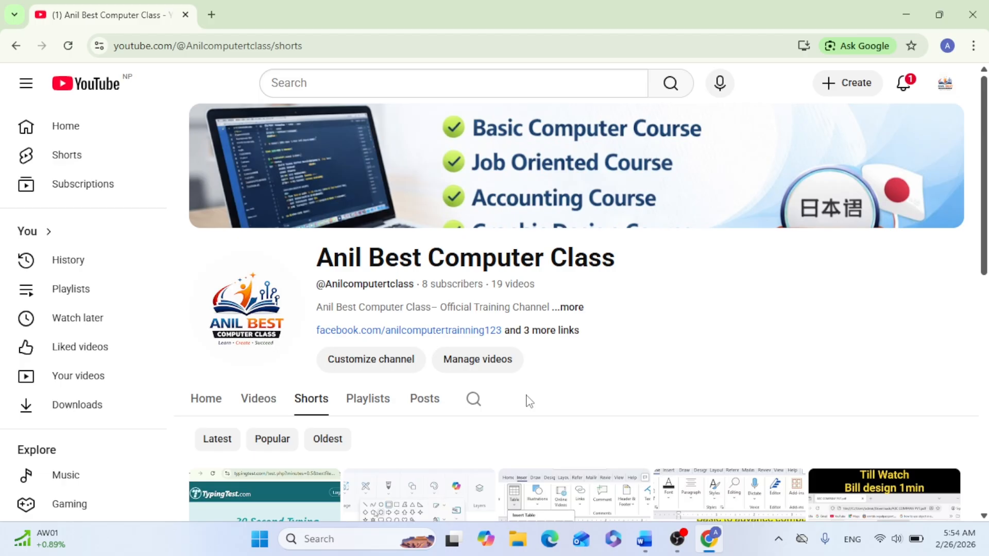
scroll(567, 374, down, 3)
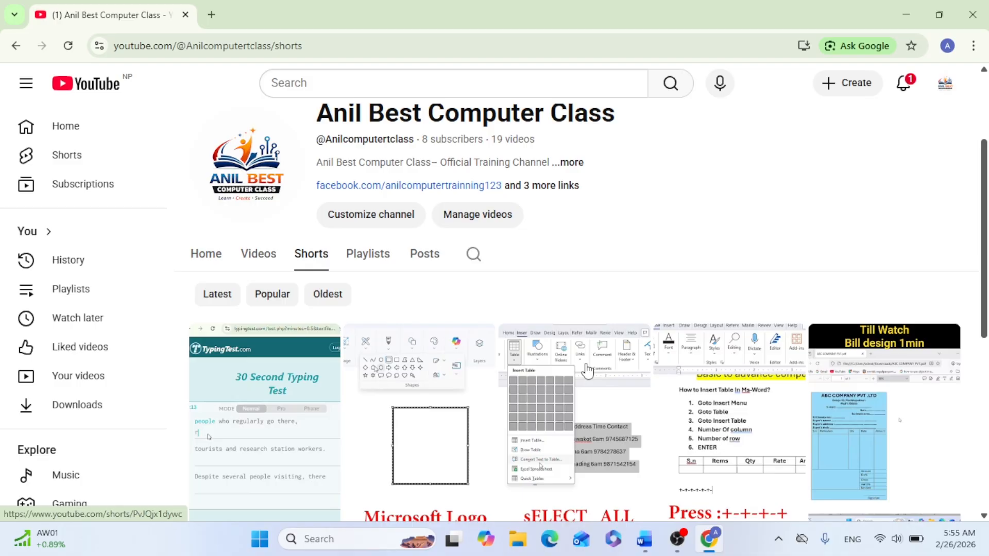
- Switch to Word and draw a rectangle about 4.17" wide and 2.46" high near the top of the blank page
click(644, 539)
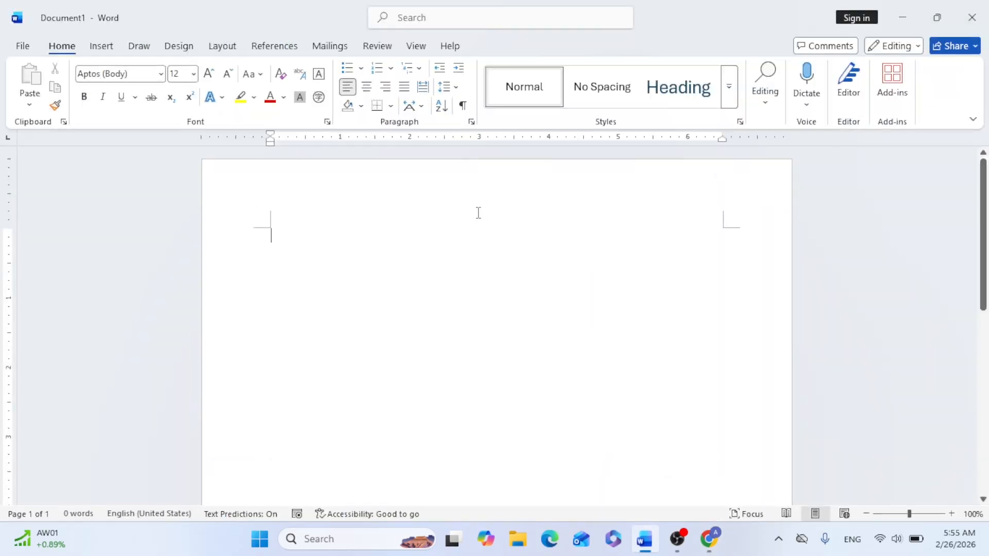
click(101, 46)
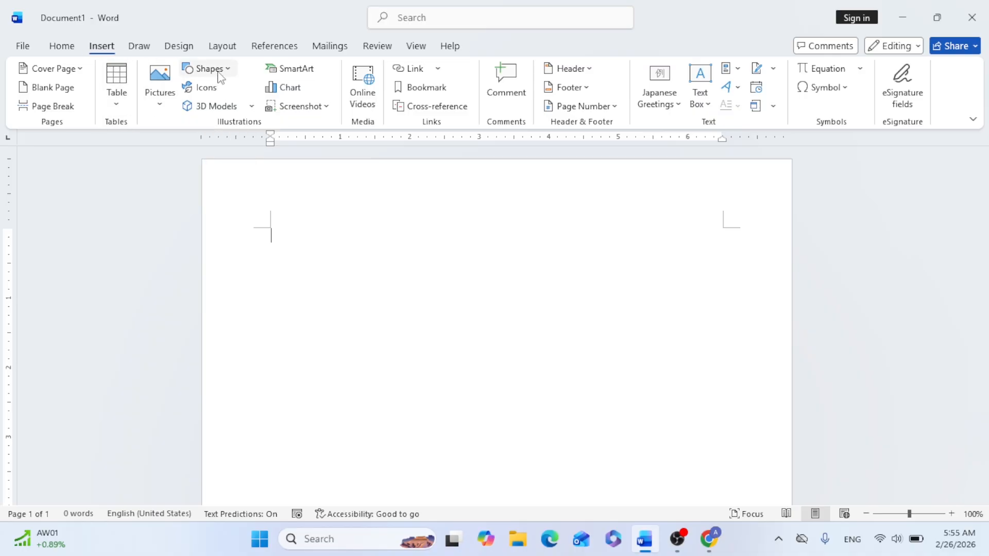
click(236, 74)
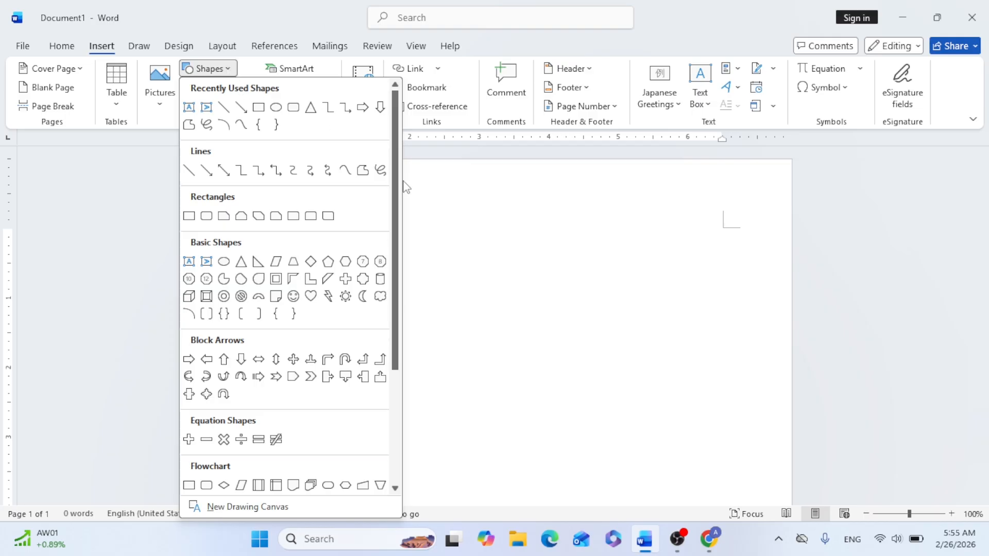
scroll(361, 352, down, 3)
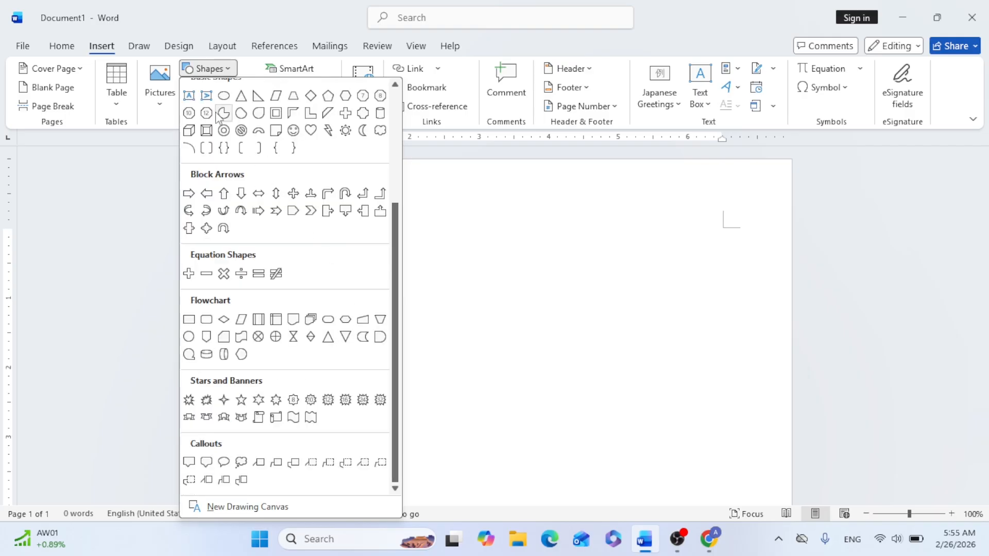
scroll(290, 237, up, 3)
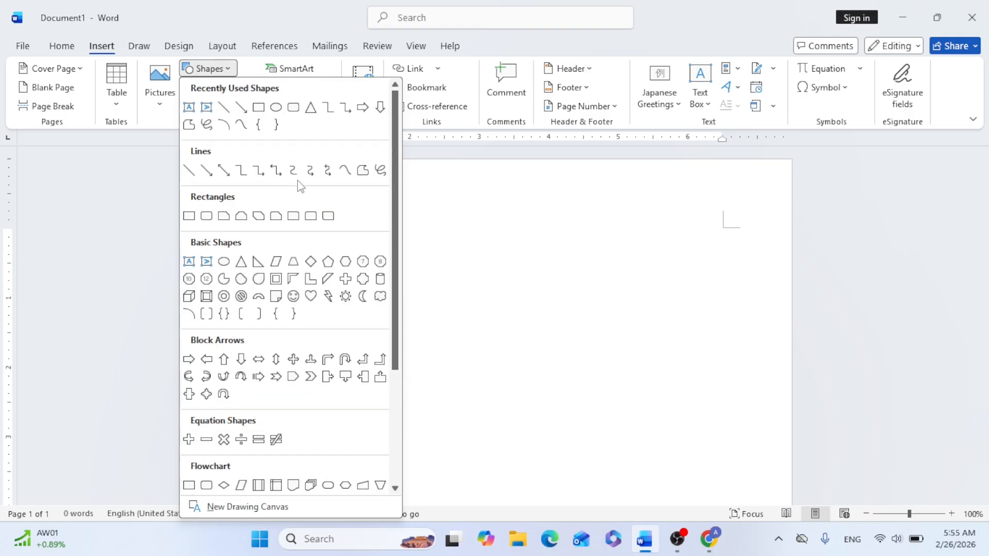
click(275, 106)
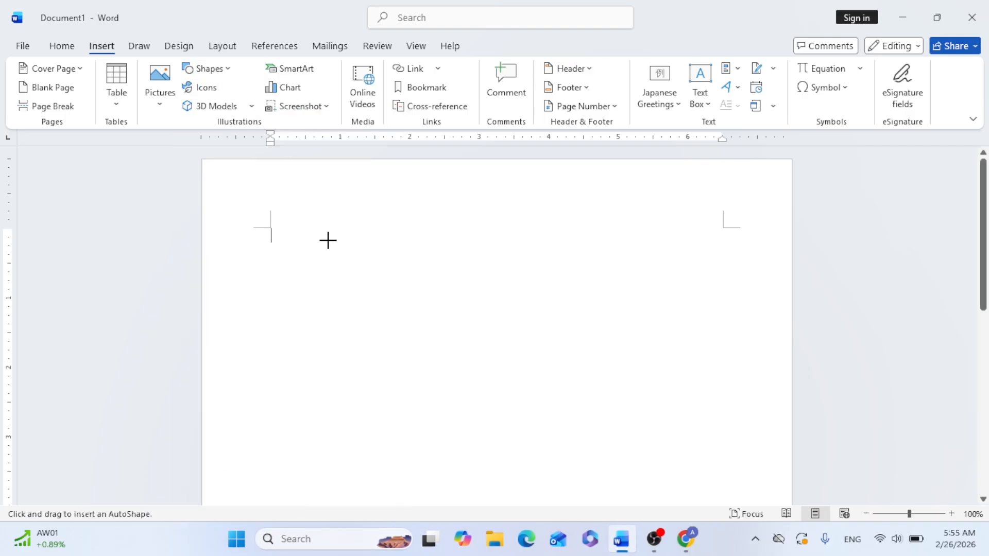
drag(302, 204, 592, 376)
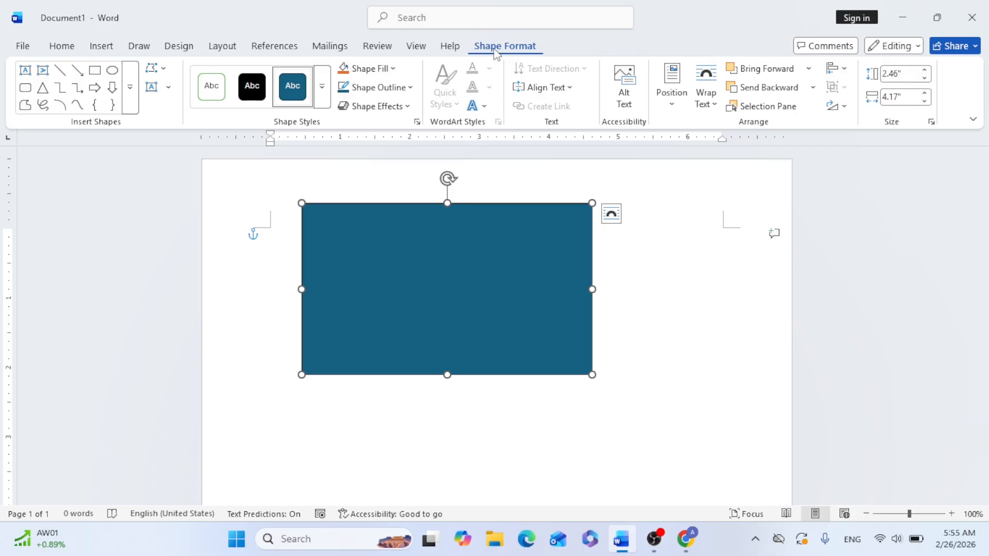
click(410, 417)
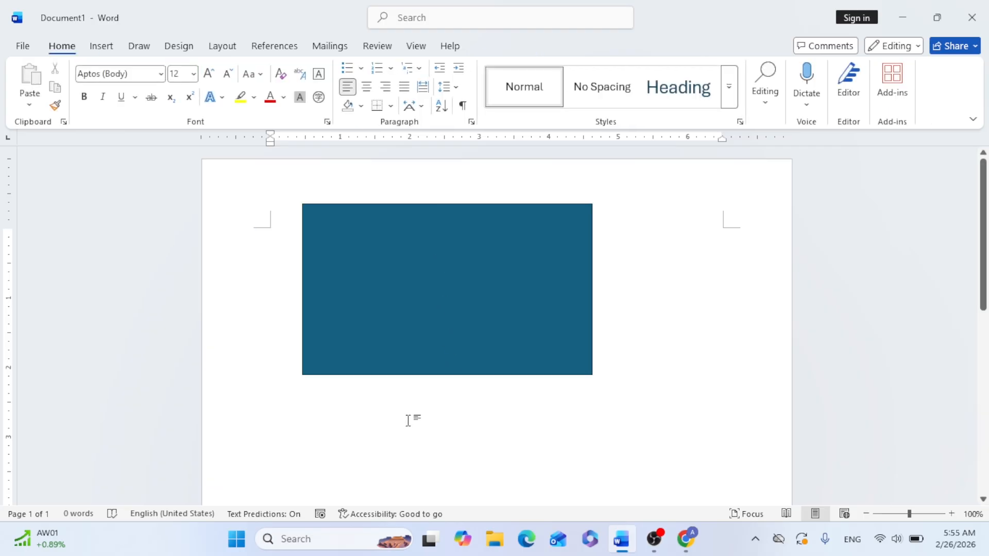
- Try a standard blue fill on the rectangle, followed by No Fill
click(446, 256)
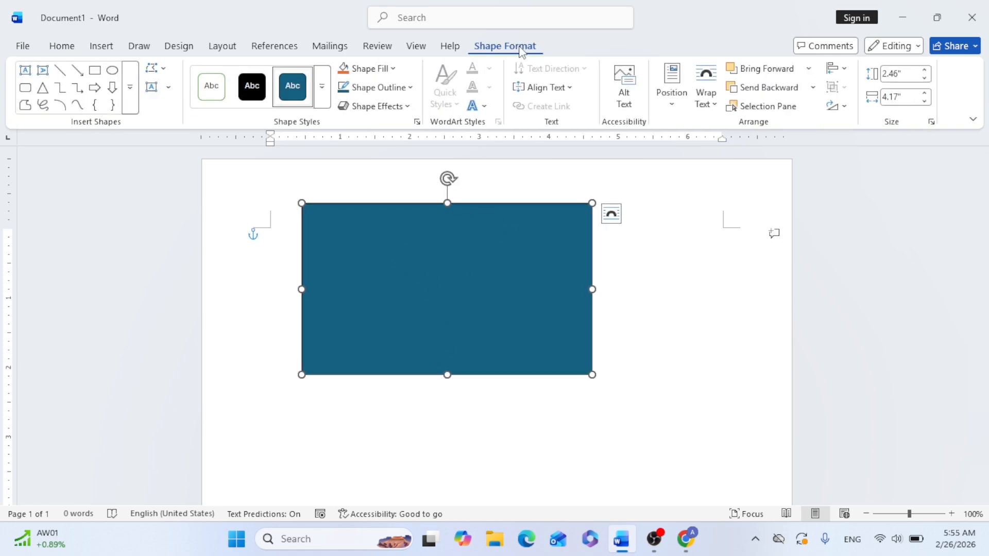
click(393, 74)
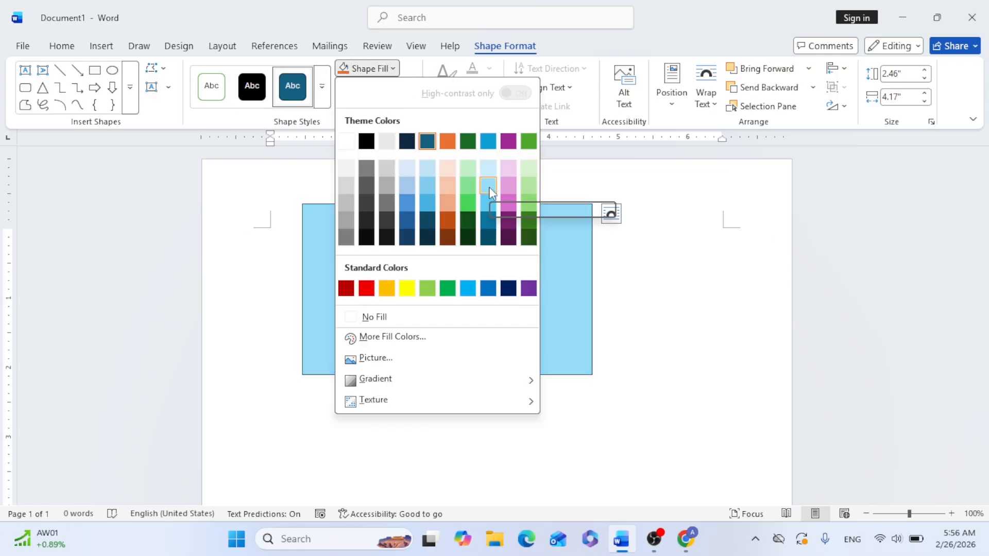
click(488, 288)
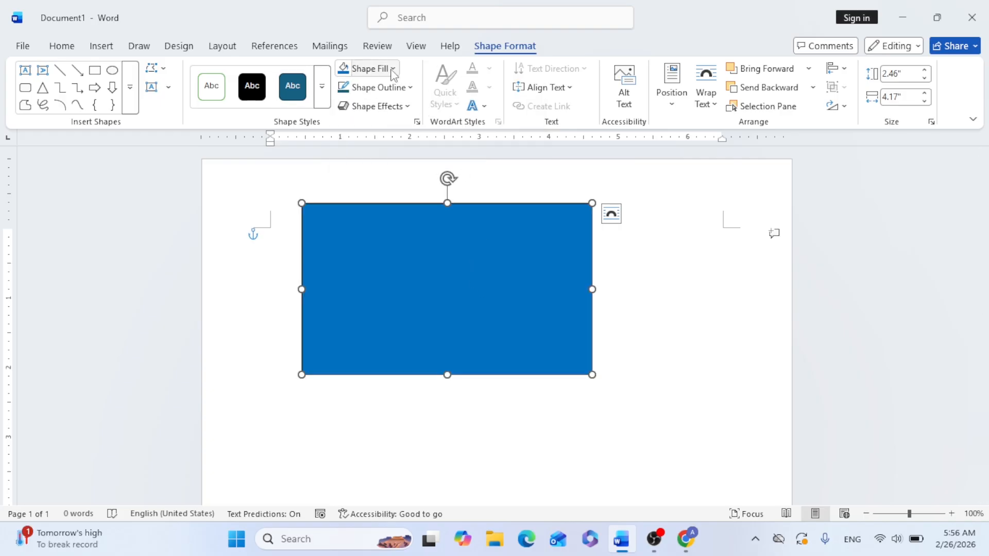
click(370, 68)
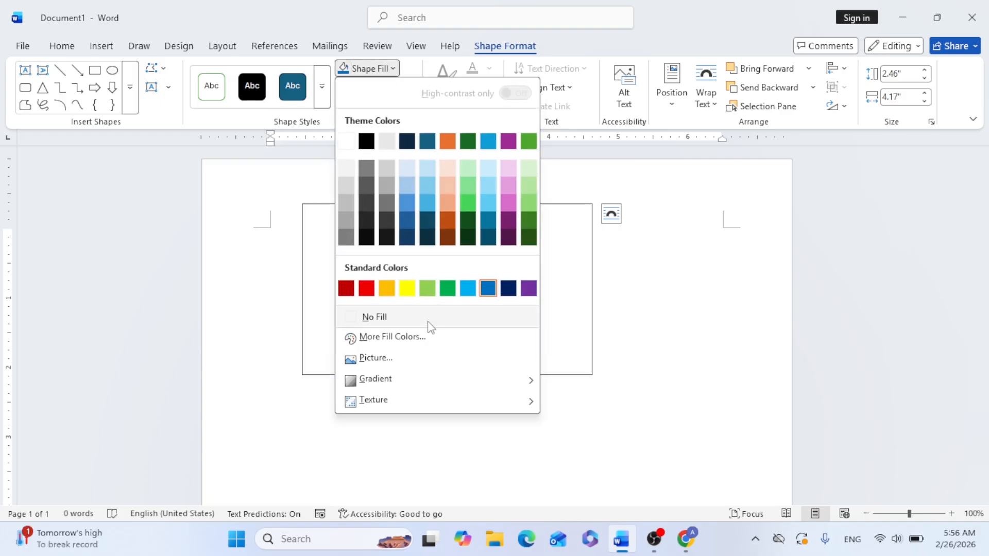
click(428, 322)
- Fill the rectangle with a medium light blue theme color
click(392, 69)
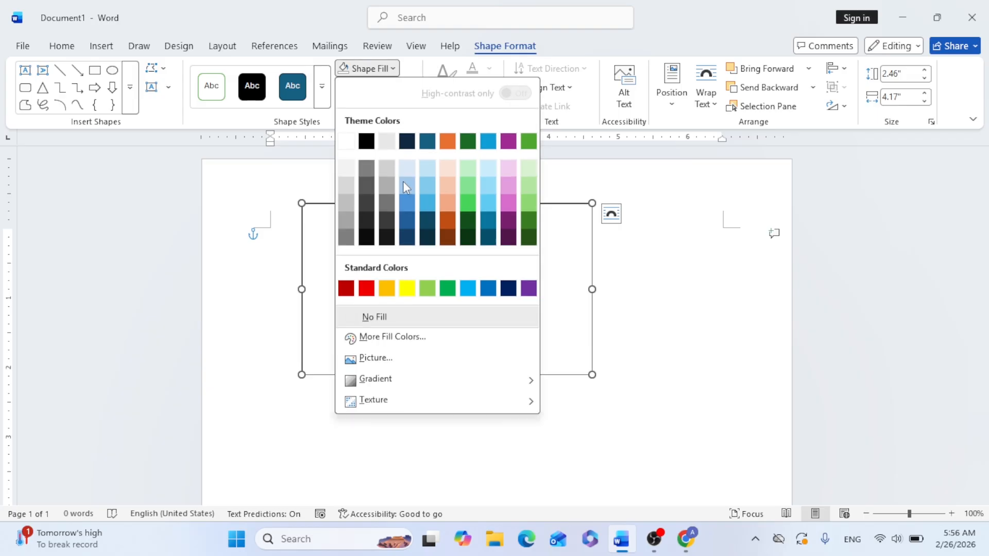
click(427, 206)
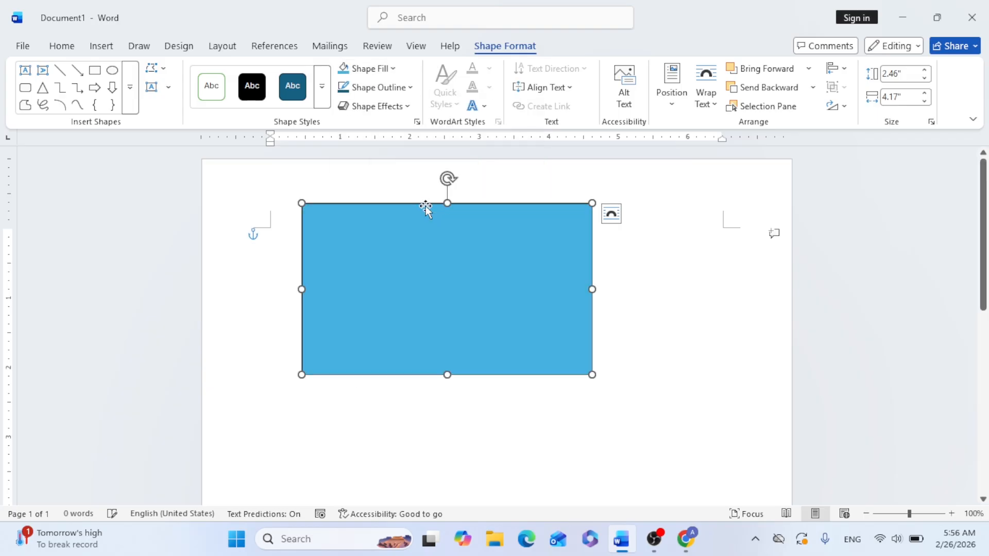
- Give the rectangle a 4½ pt outline in standard red
click(410, 88)
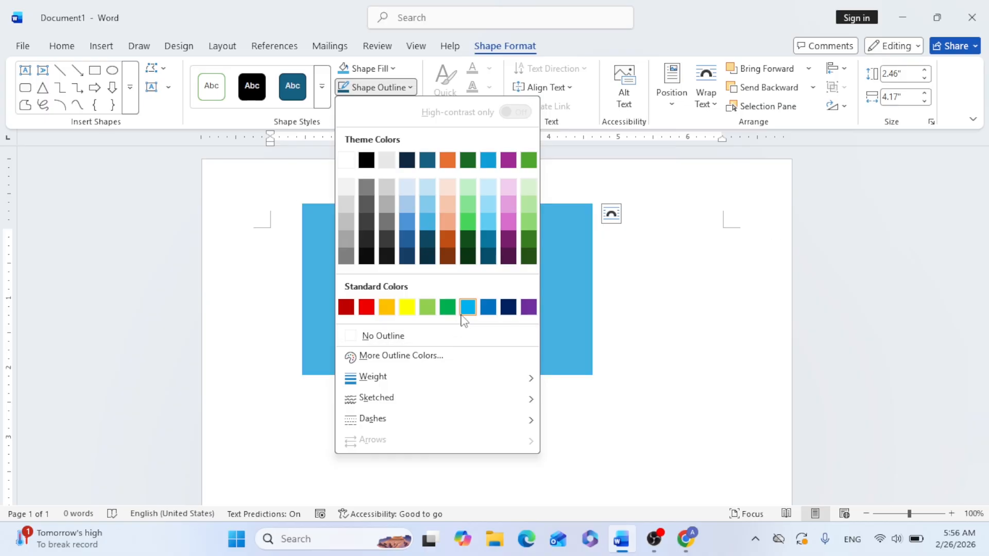
mouse_move(410, 385)
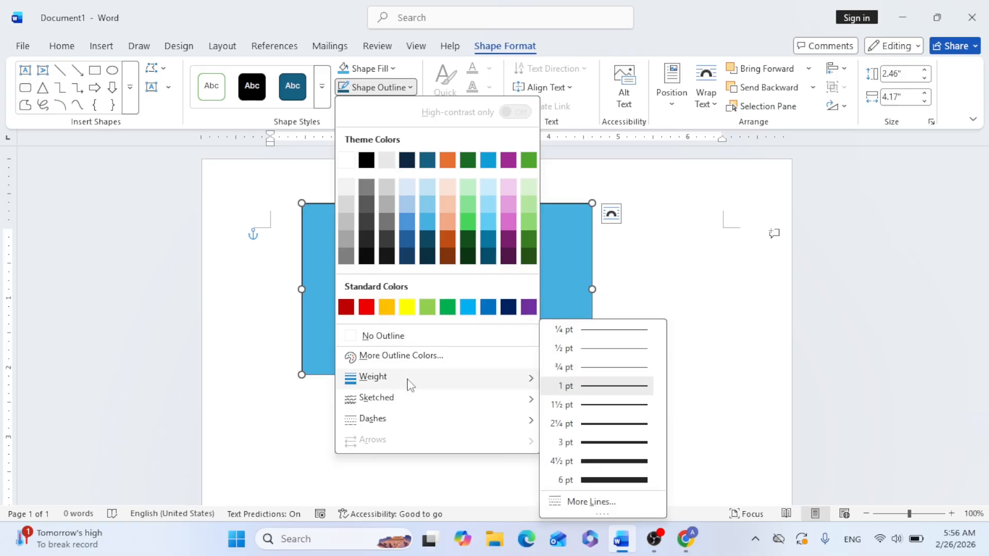
click(613, 461)
click(391, 89)
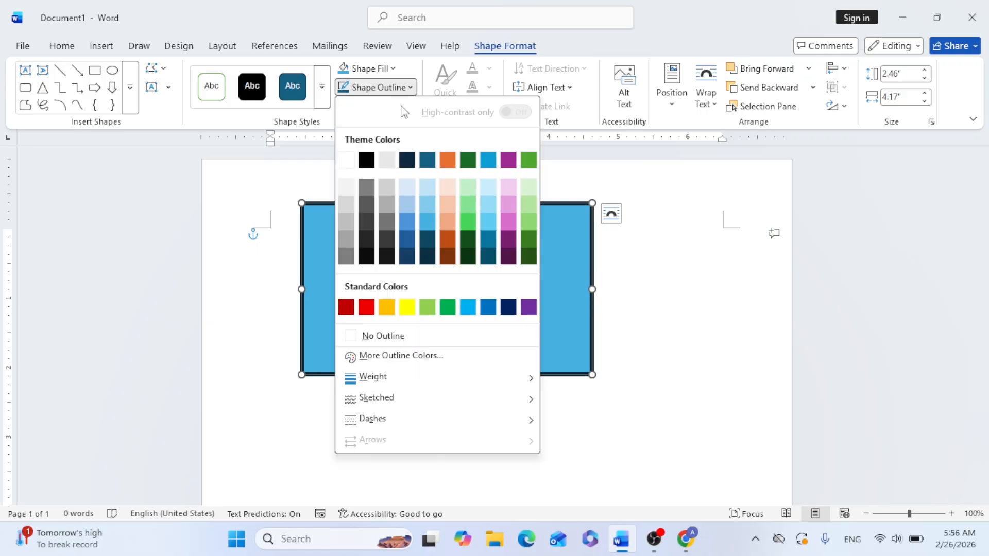
click(362, 313)
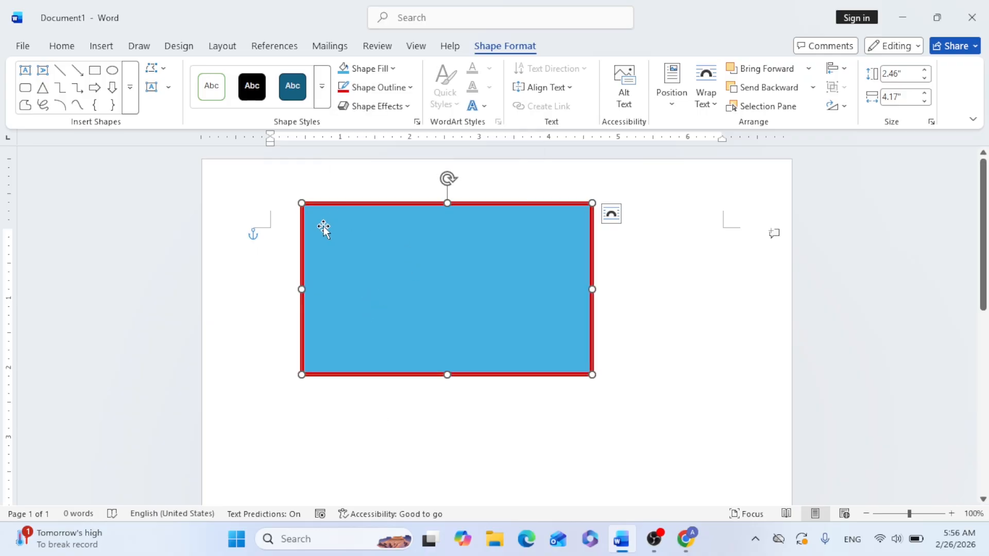
- Set the rectangle to No Outline
click(407, 88)
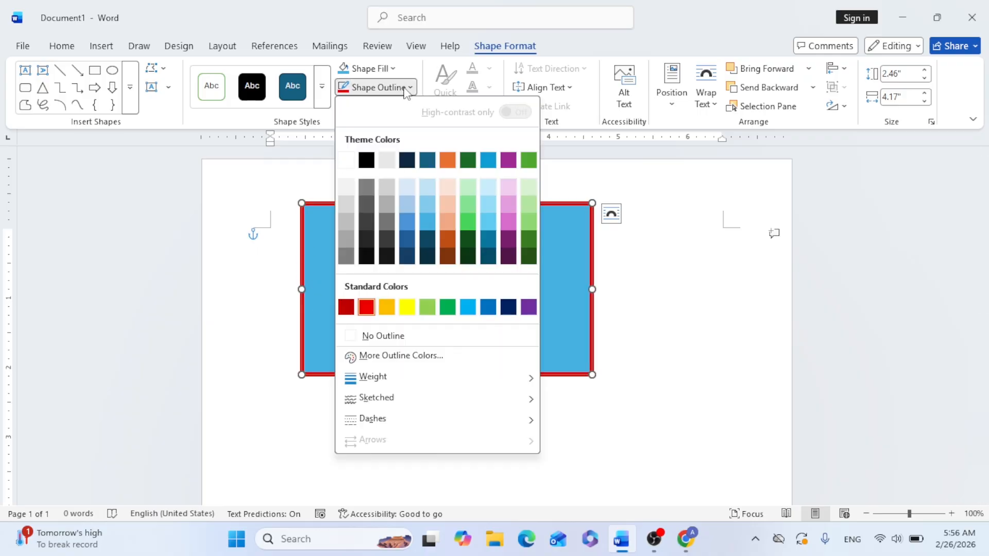
click(388, 336)
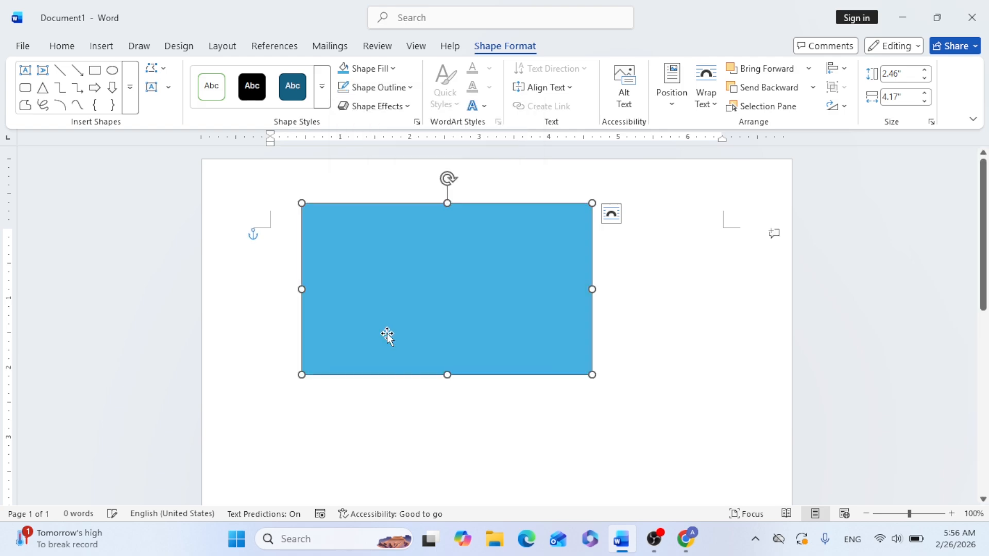
- Apply a centered outer shadow and the first bevel preset to the rectangle
click(408, 109)
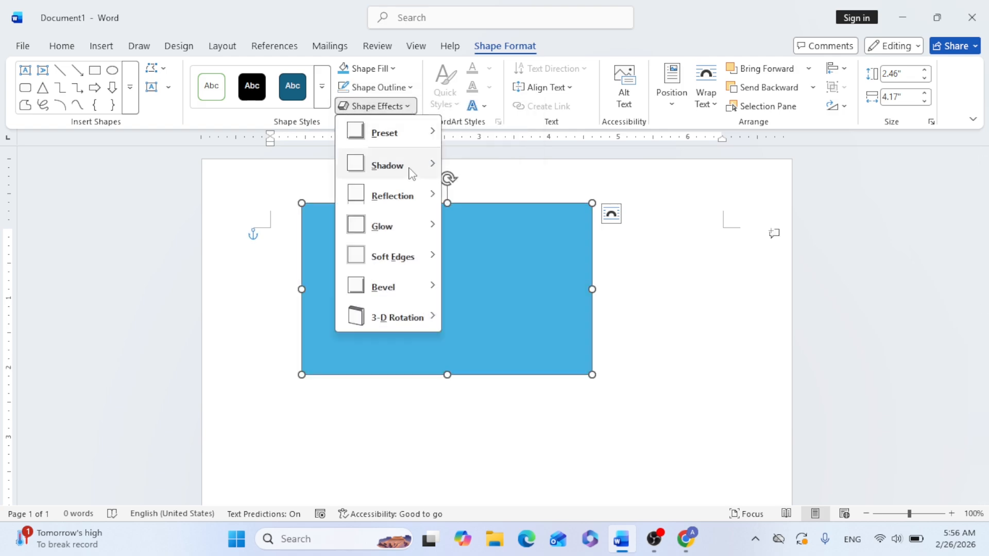
mouse_move(412, 173)
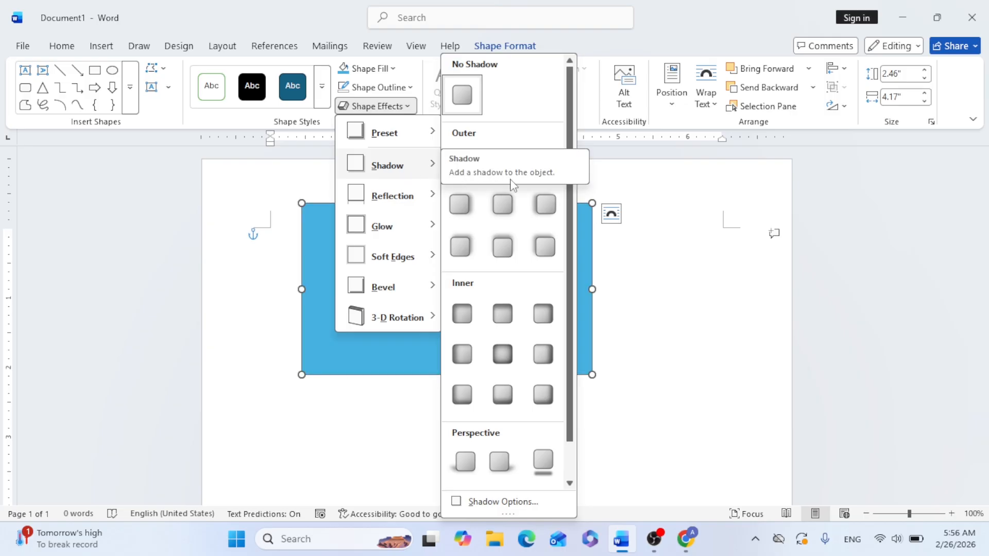
click(506, 206)
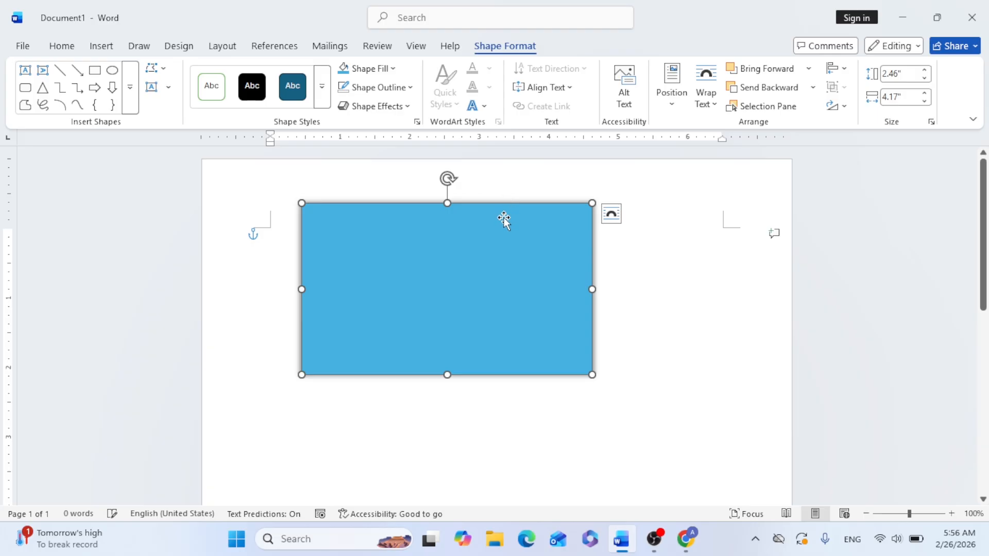
click(406, 108)
mouse_move(413, 291)
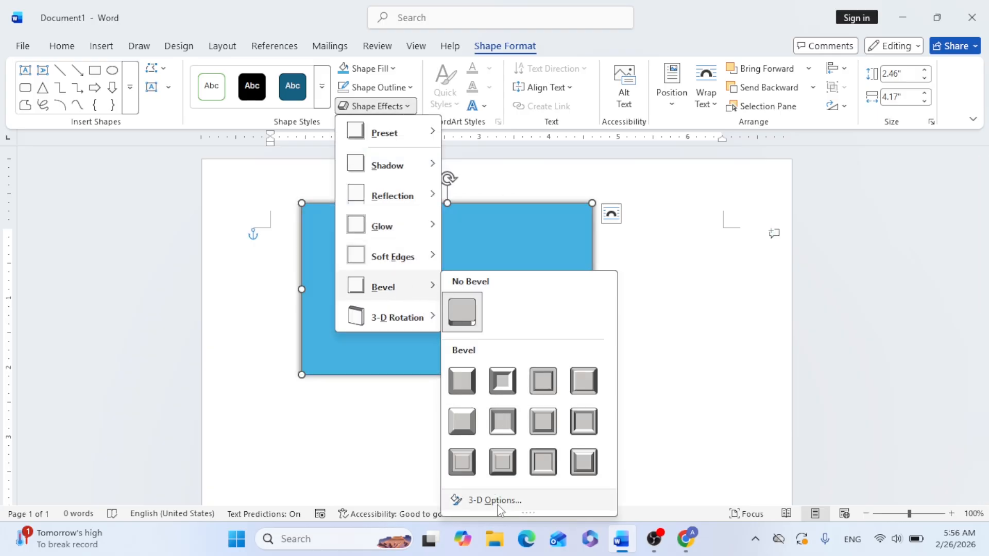
click(471, 394)
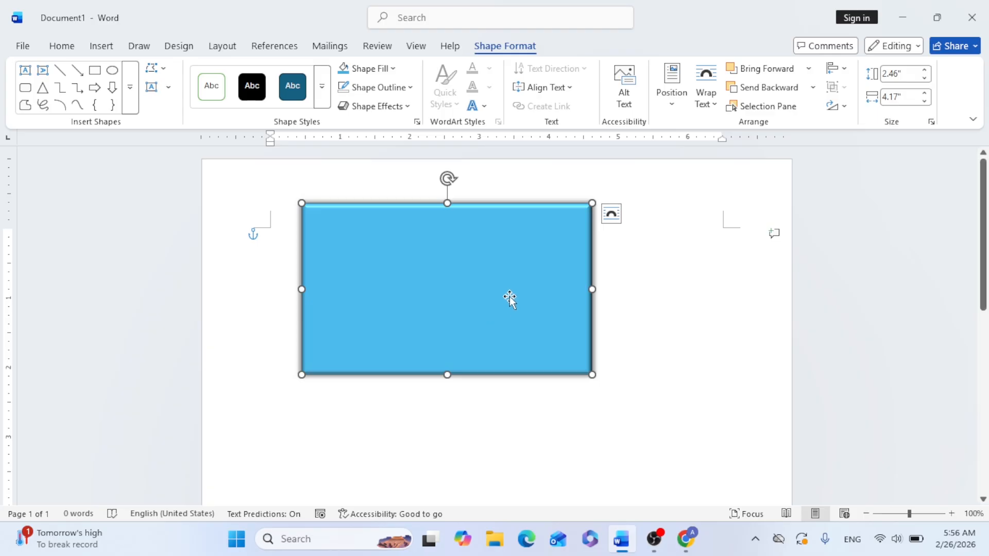
- Shift the rectangle slightly to the left and add the text "gyuygtuyuyuytuyt" inside it
drag(432, 241, 420, 243)
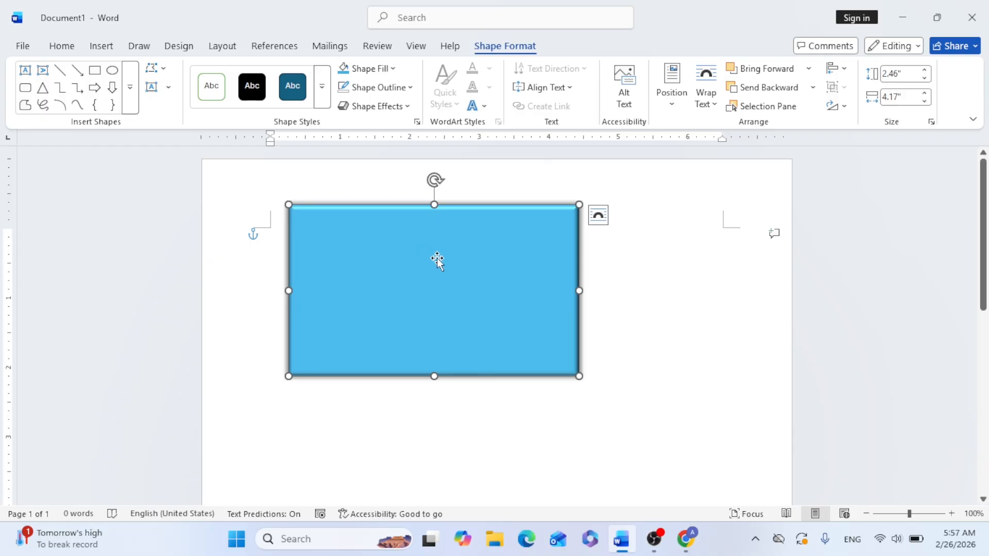
right_click(388, 236)
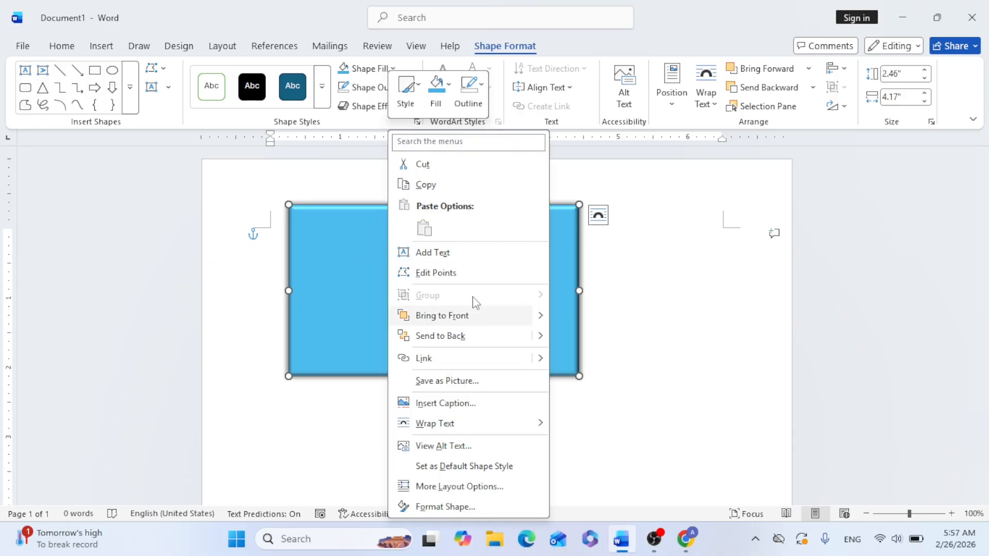
click(432, 253)
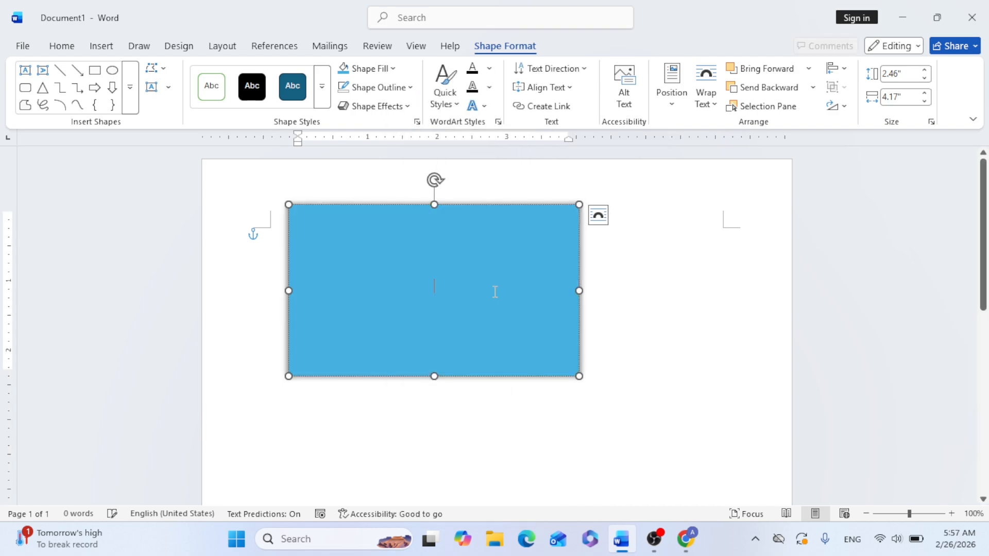
text(gyuygtuyuyuytuyt)
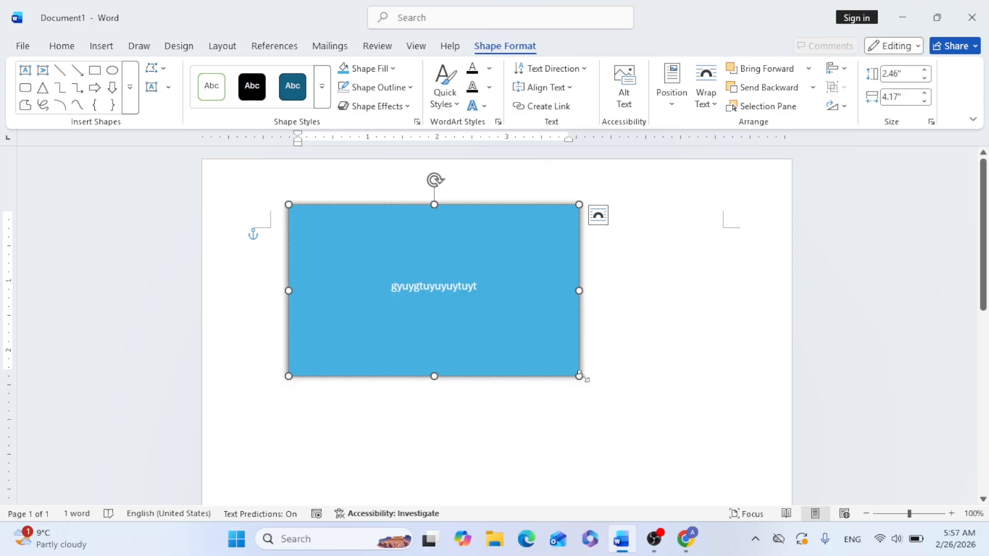
- Resize the rectangle to about 3.95" wide and 3.13" high, and move it slightly down and to the right
drag(580, 376, 563, 420)
drag(499, 212, 524, 239)
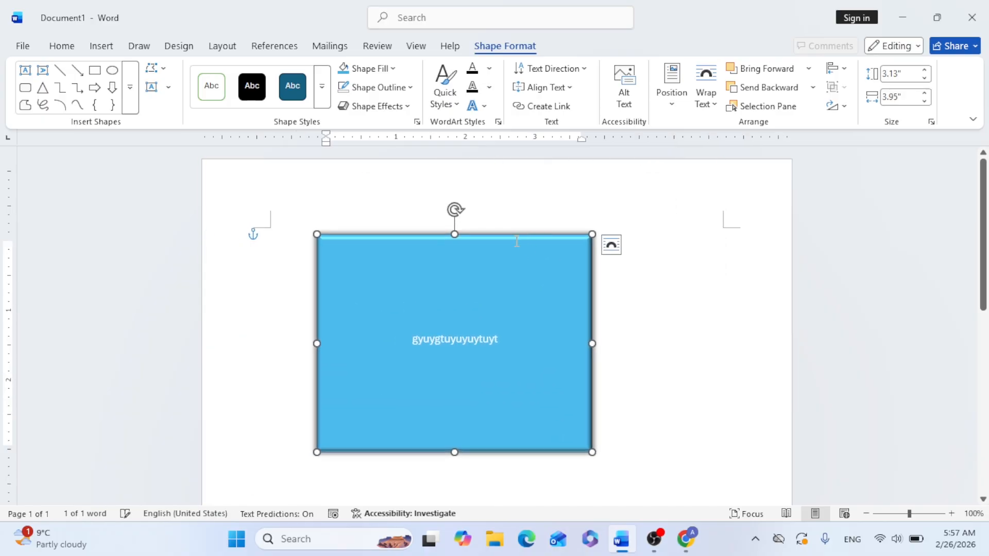
- Shrink the blue rectangle to about 2.47" wide and 1.99" high, and delete it from the page
drag(593, 452, 489, 316)
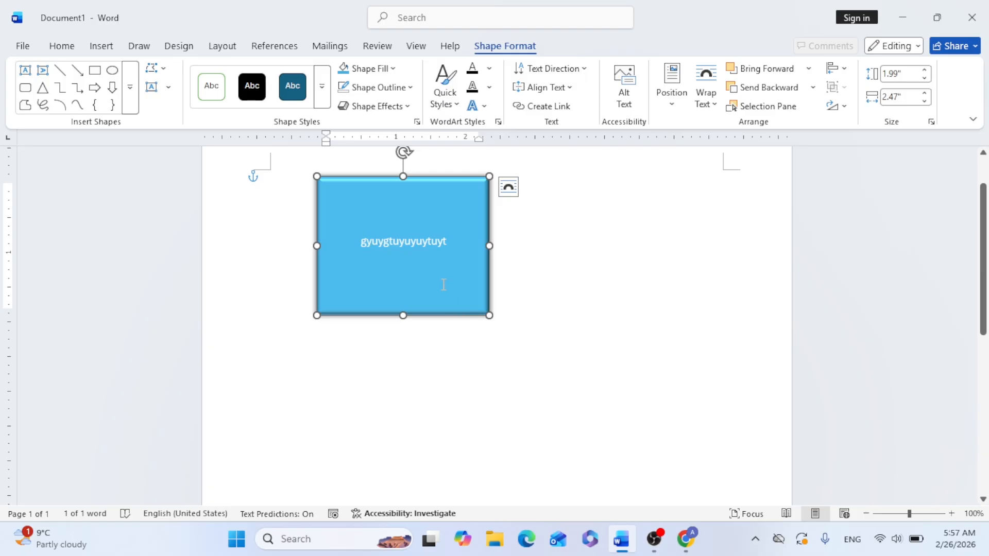
scroll(457, 295, up, 2)
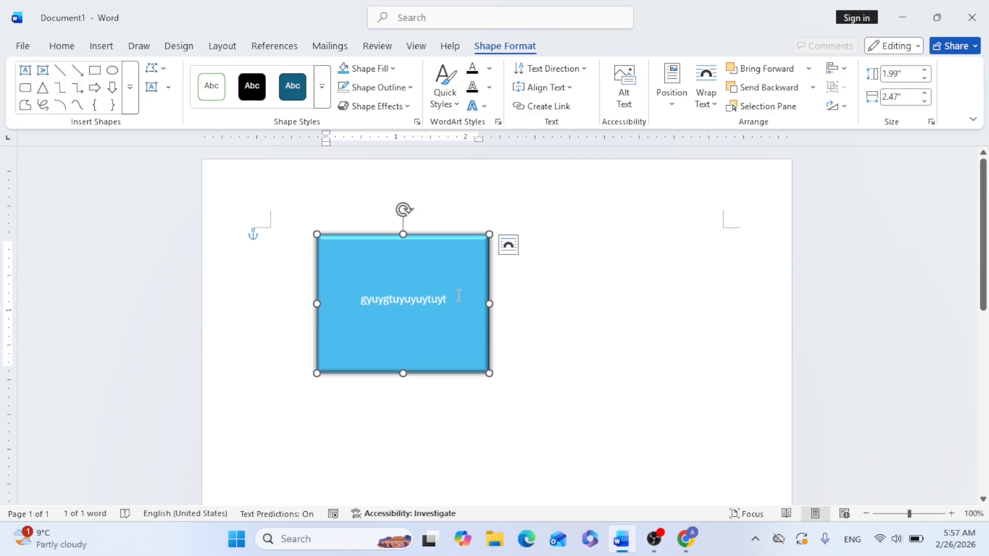
key(Delete)
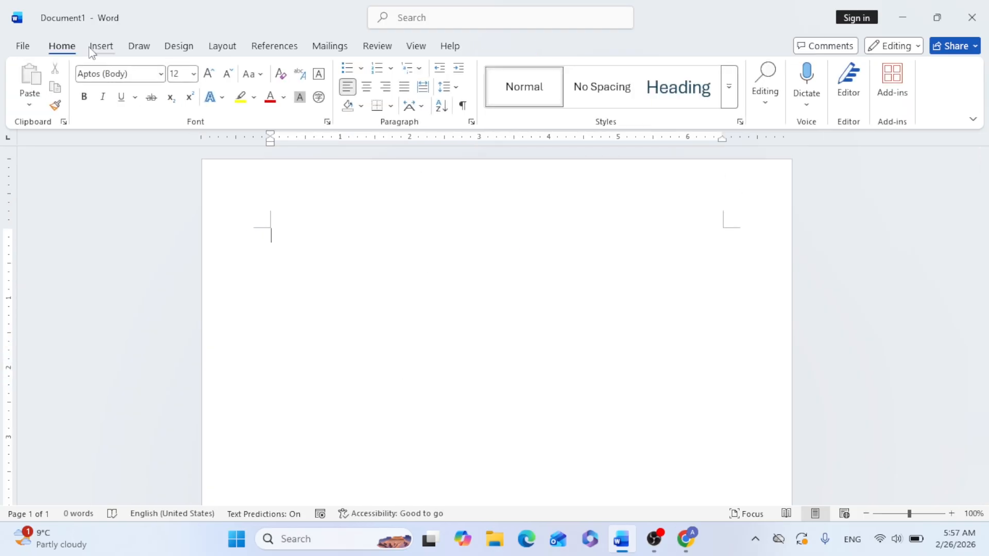
- Draw a rectangle about 3.73" wide and 2.3" high at the page's upper-left margin and set it to No Fill
click(97, 47)
click(207, 69)
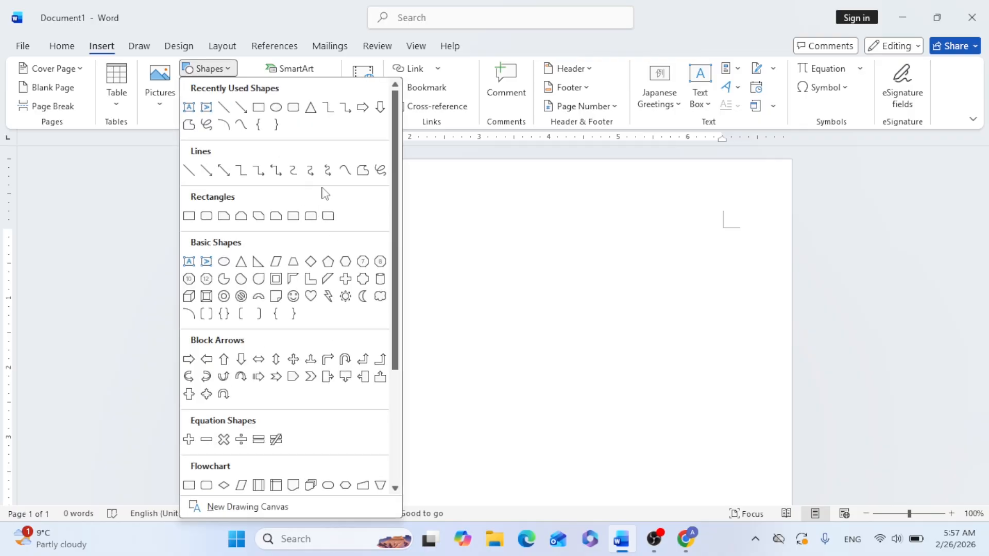
click(259, 107)
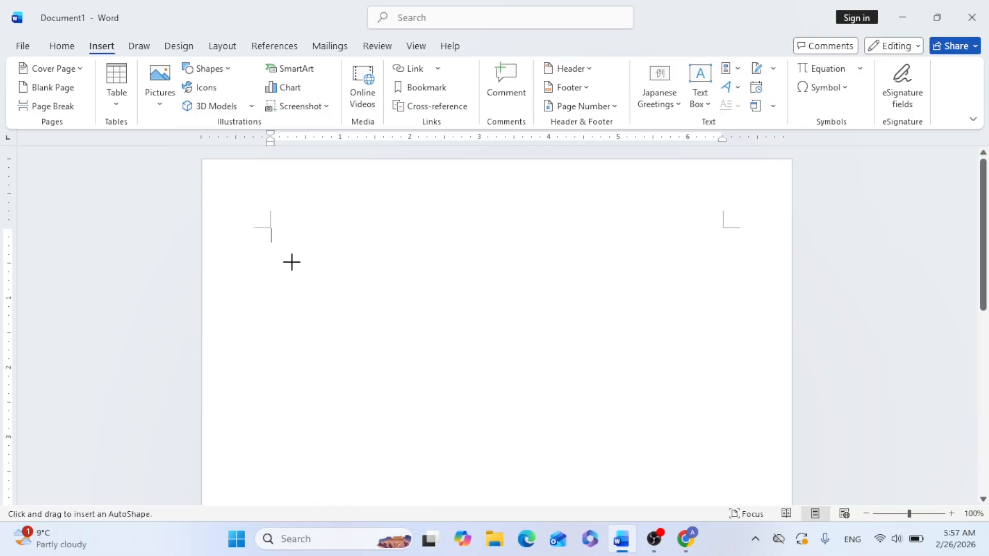
drag(273, 208, 534, 370)
click(368, 69)
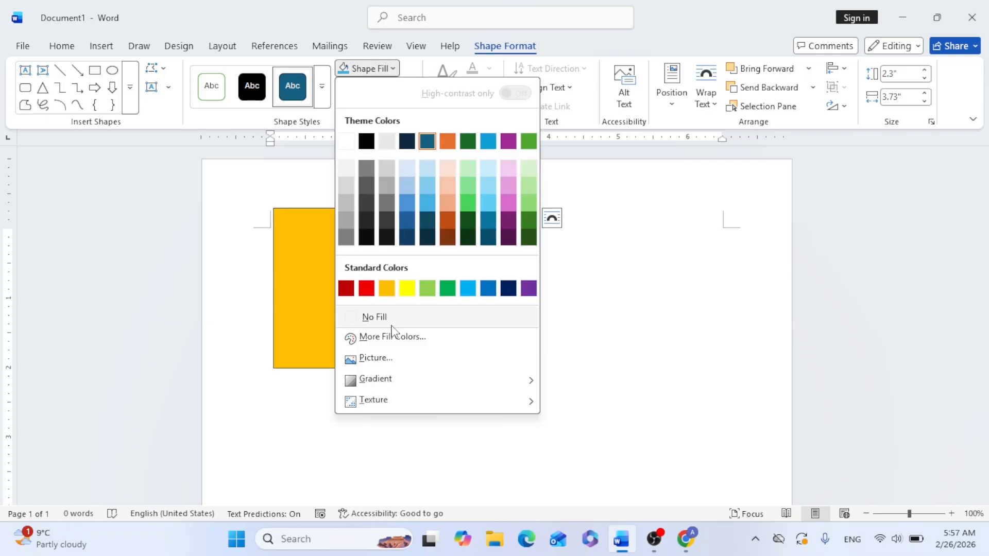
click(391, 320)
- Draw an oval about 1.8" wide and 1.67" high inside the rectangle's left half and set it to No Fill
click(112, 70)
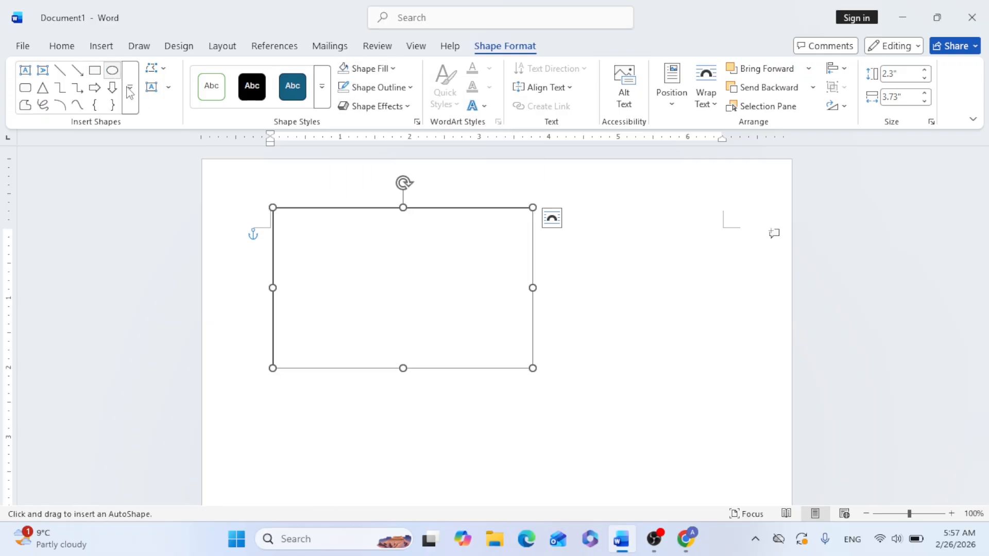
drag(287, 232, 412, 349)
click(368, 69)
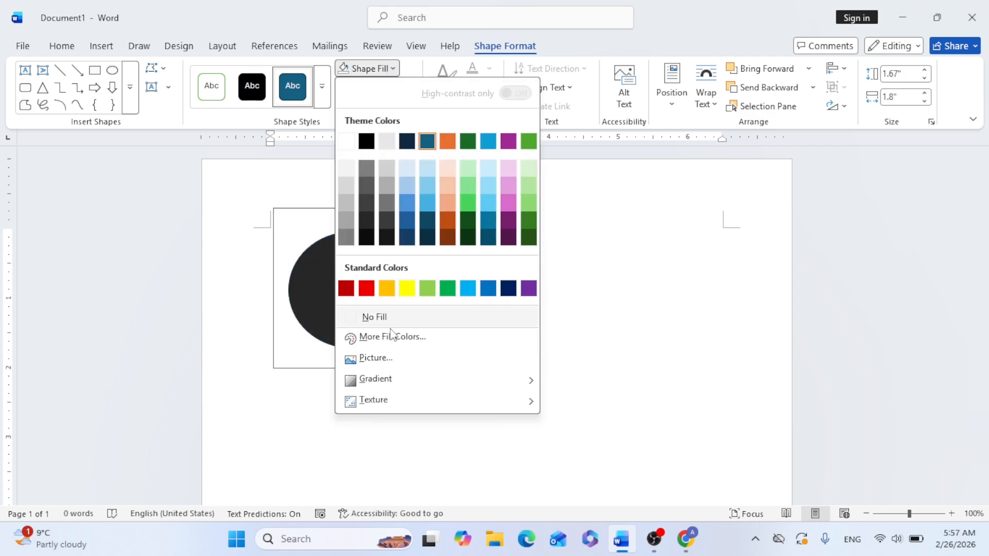
click(389, 318)
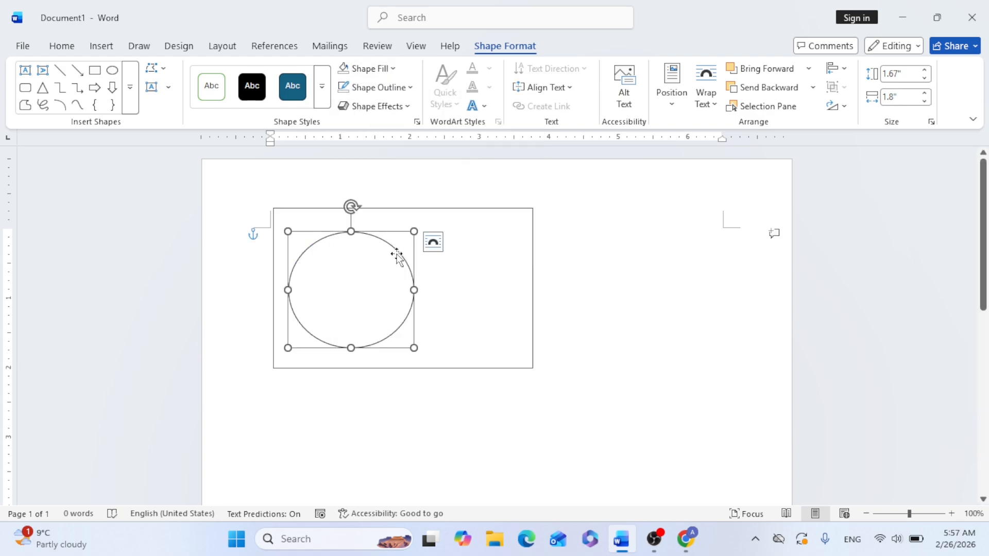
- Duplicate the oval with its source formatting and place the copy in the rectangle's right half, slightly overlapping the original
right_click(396, 253)
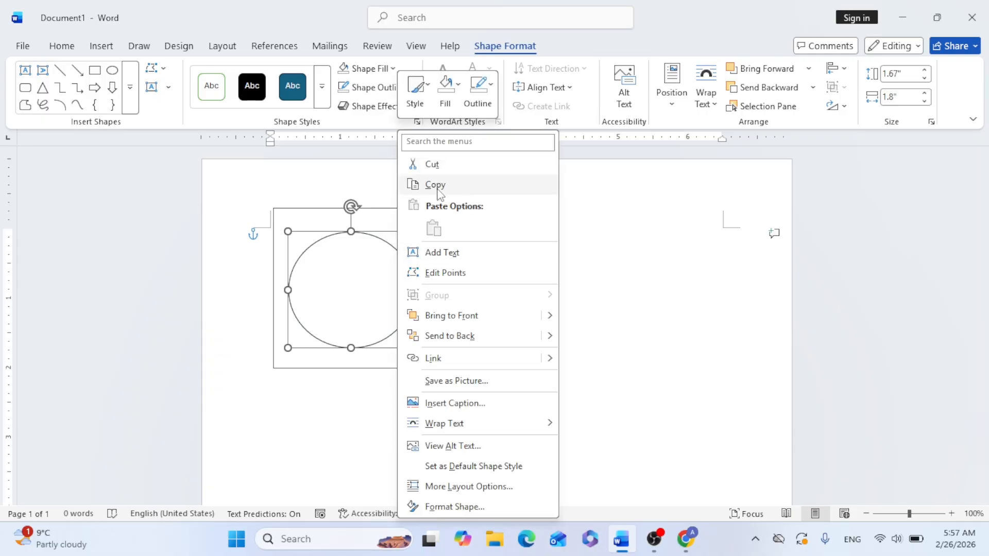
click(418, 184)
right_click(394, 250)
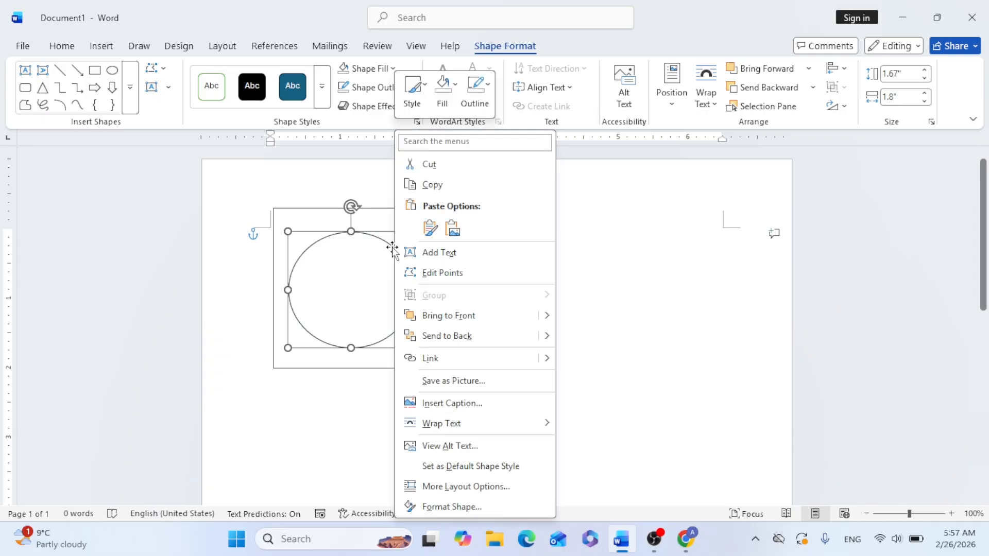
click(431, 228)
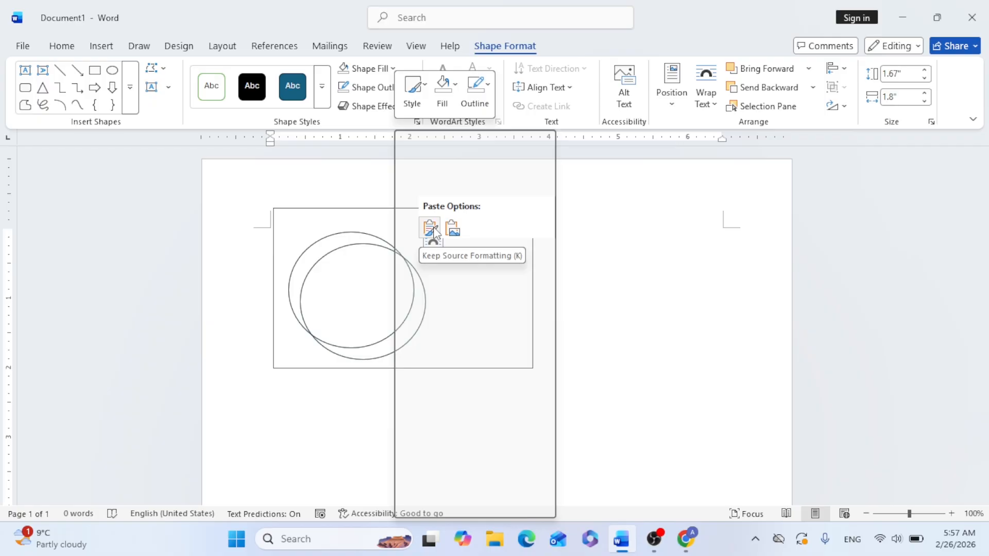
drag(425, 321, 510, 306)
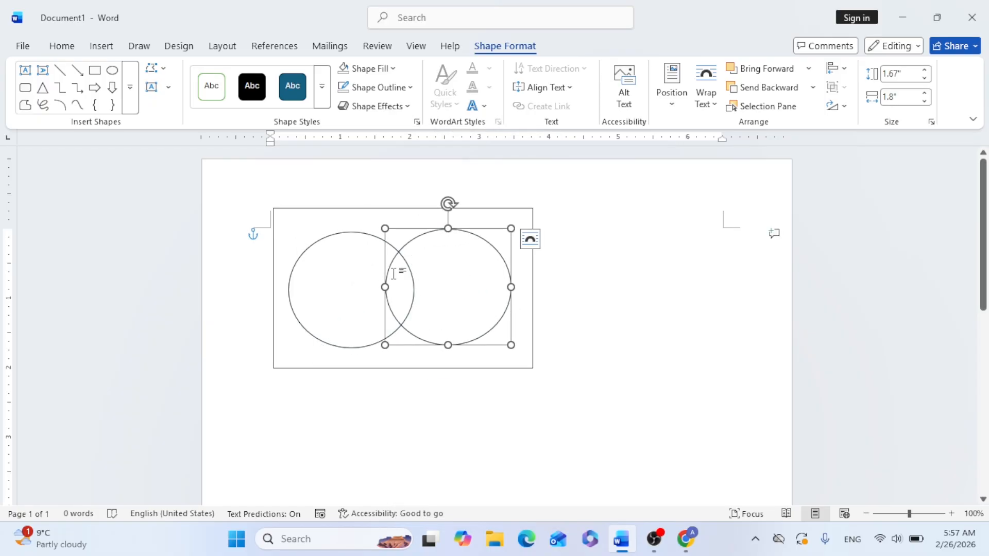
- Draw a small rectangle about 0.76" wide and 0.6" high inside the right circle and add the text "60" in red
click(100, 74)
drag(434, 265, 487, 308)
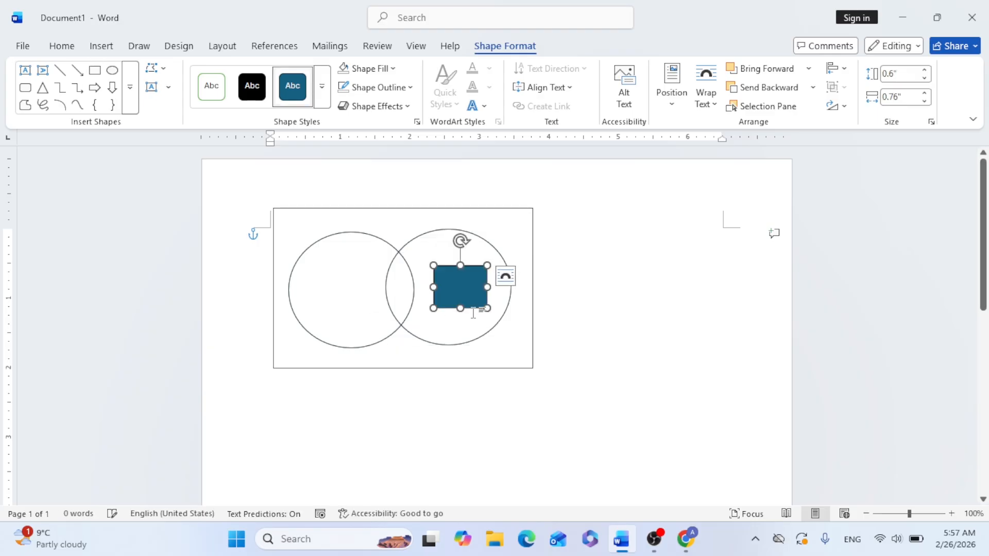
right_click(453, 281)
click(505, 253)
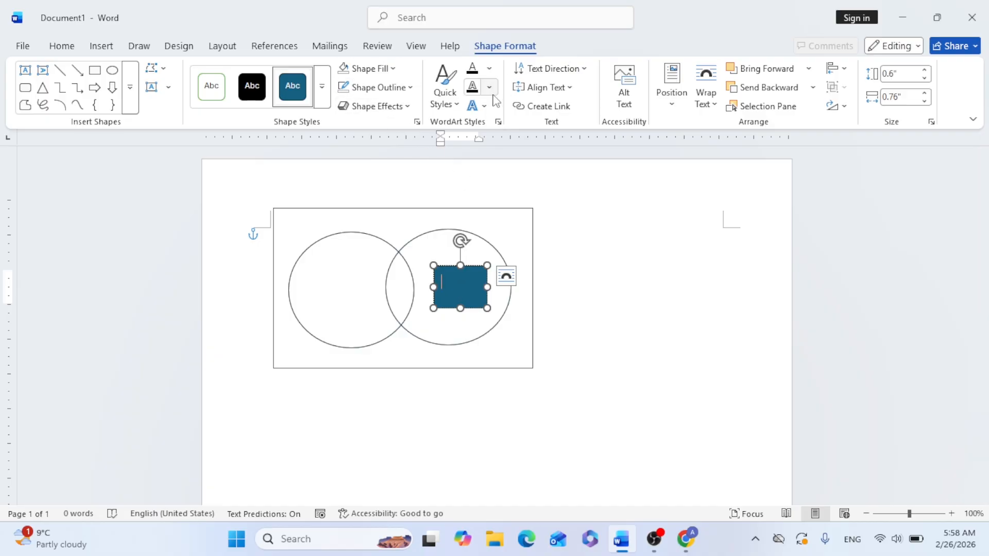
click(490, 72)
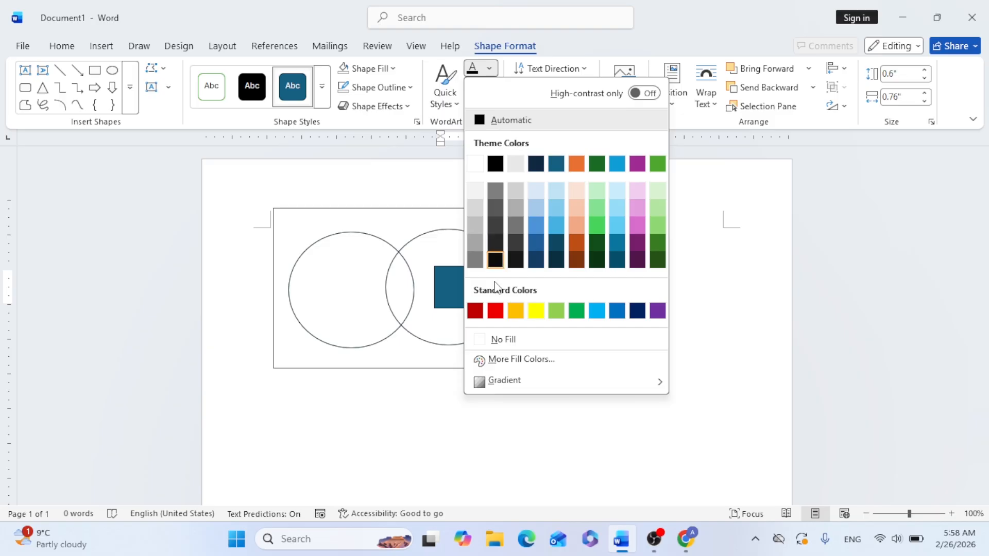
click(492, 311)
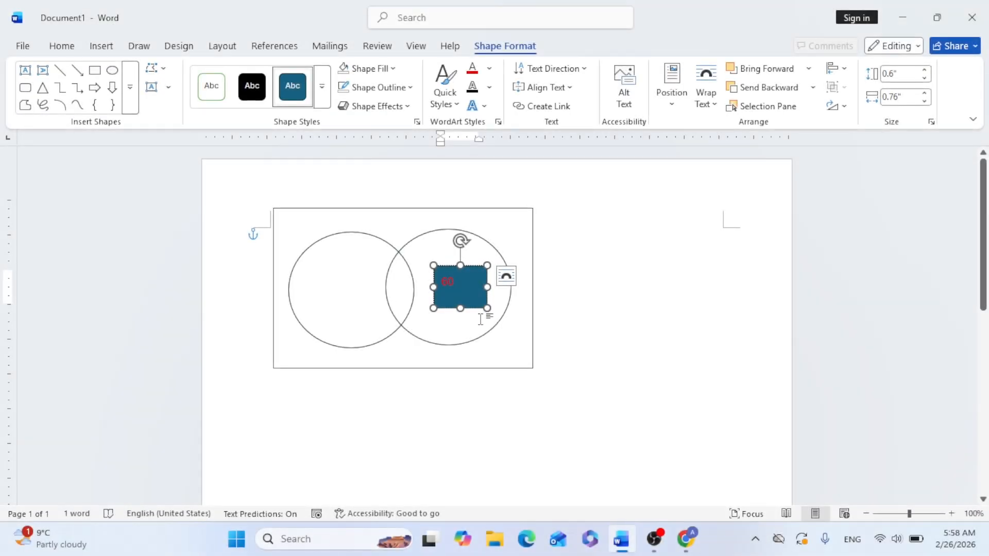
- Set the small rectangle around "60" in the right circle to No Fill and No Outline
double_click(451, 282)
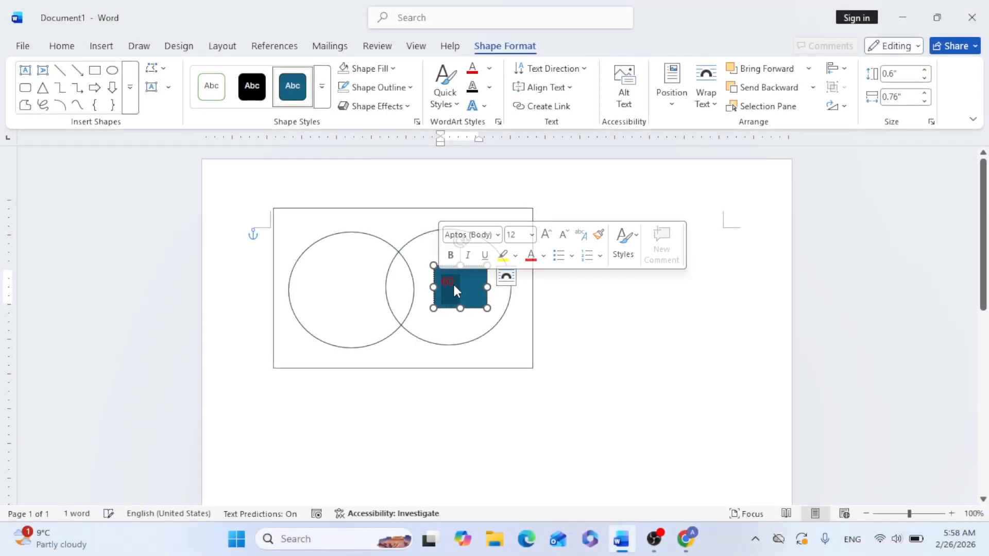
click(390, 70)
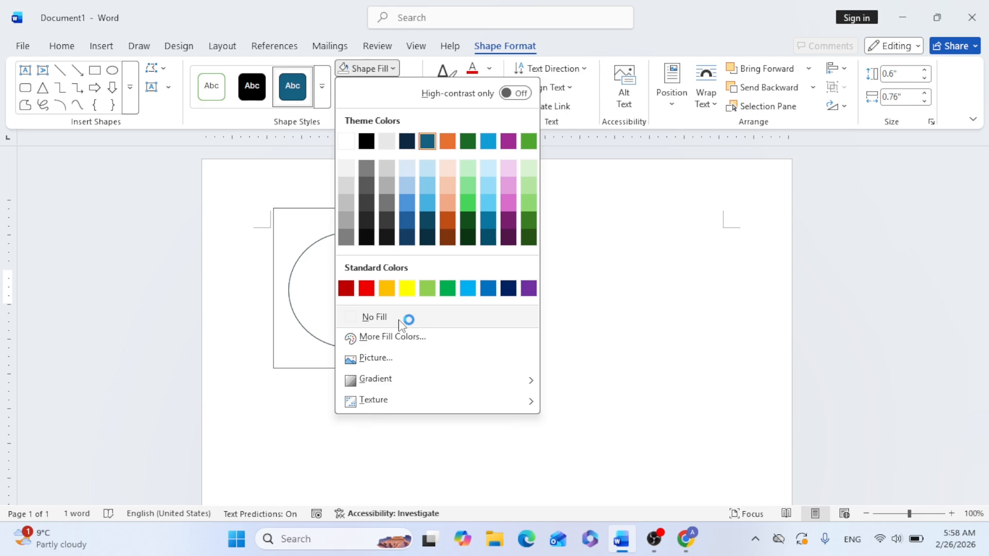
click(401, 320)
click(407, 87)
click(403, 335)
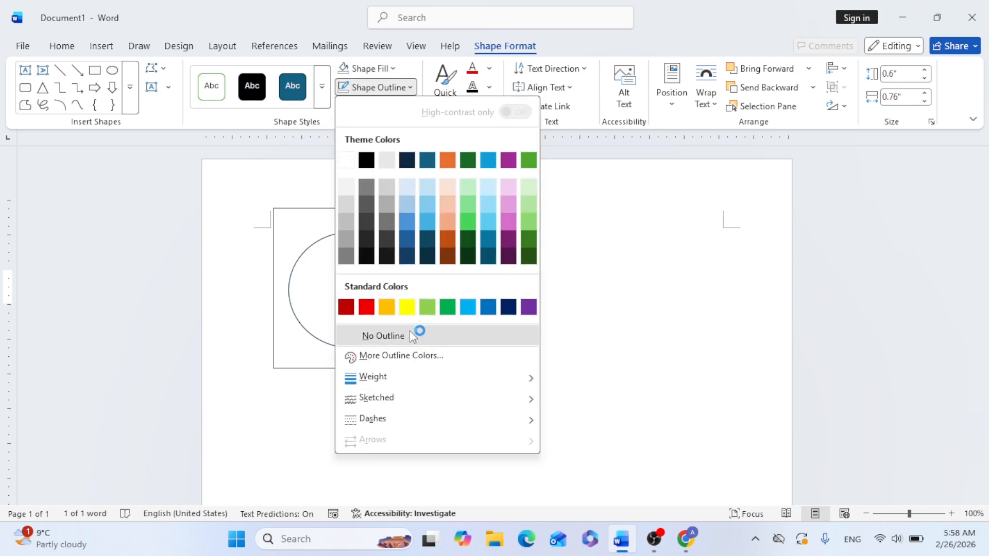
- Give the "60" in the right circle a standard light blue text fill and a red text outline
click(490, 70)
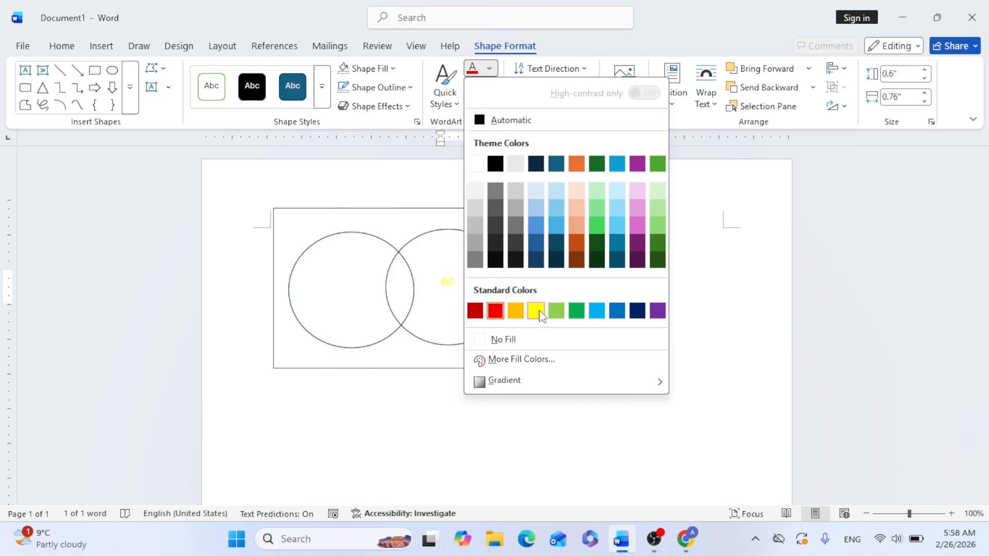
click(596, 310)
click(489, 87)
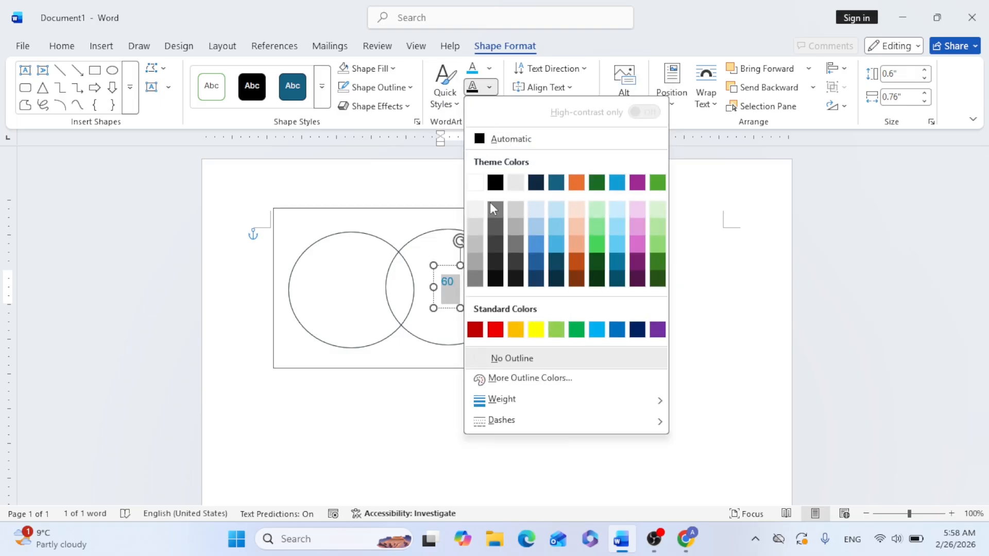
click(495, 330)
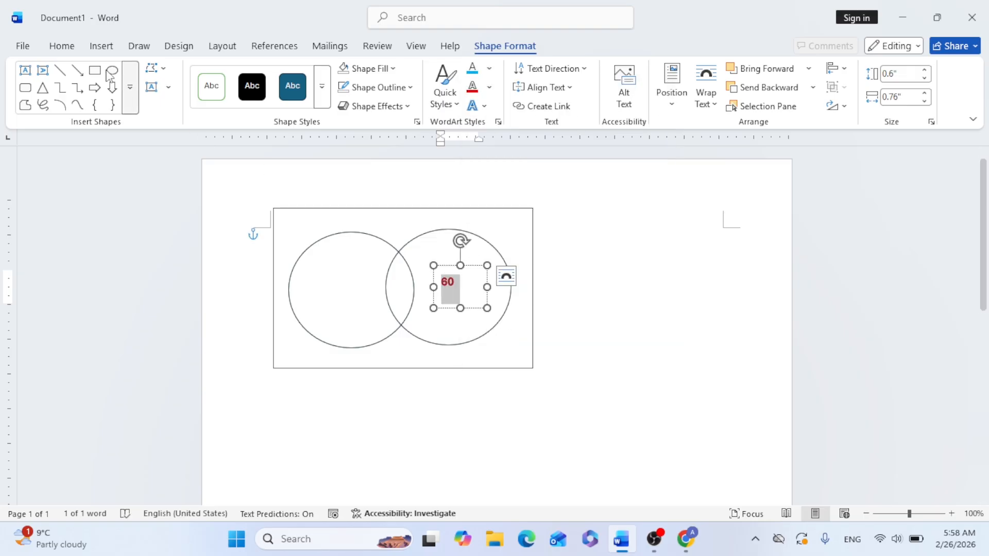
- Enlarge the "60" in the right circle to 18 pt and make it bold
click(66, 51)
click(209, 74)
click(209, 73)
click(208, 74)
click(85, 98)
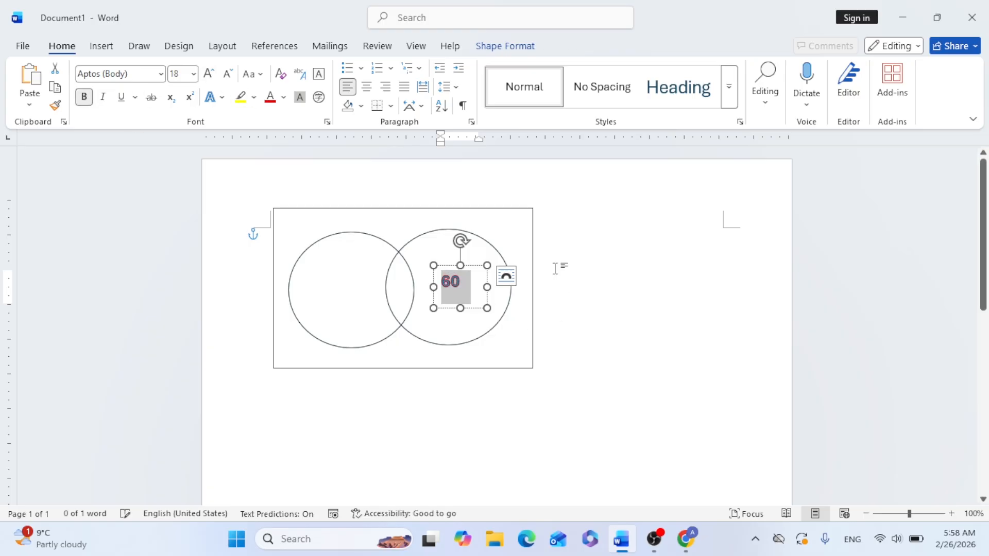
- Draw a small rectangle about 0.67" wide and 0.52" high inside the left circle and add the text "60"
click(102, 46)
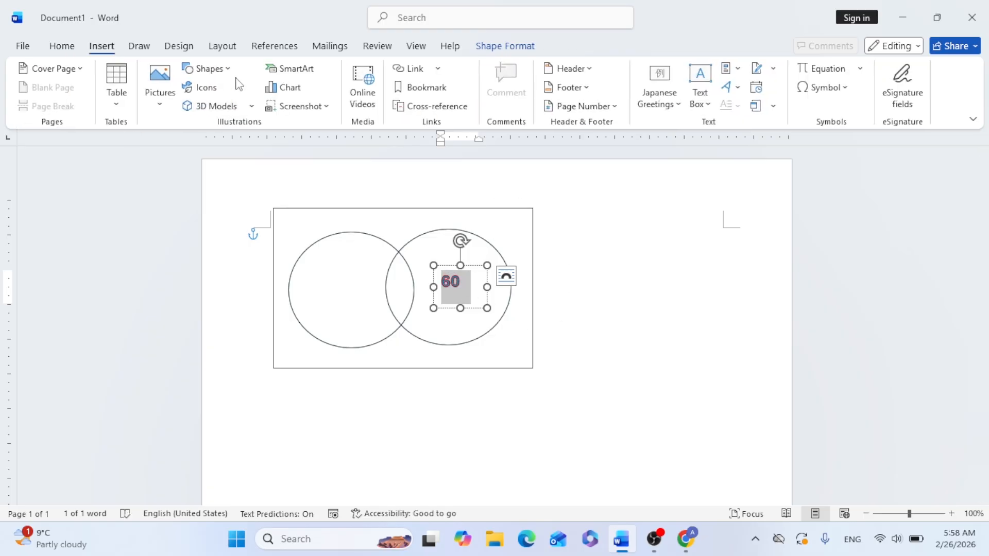
click(212, 69)
click(259, 107)
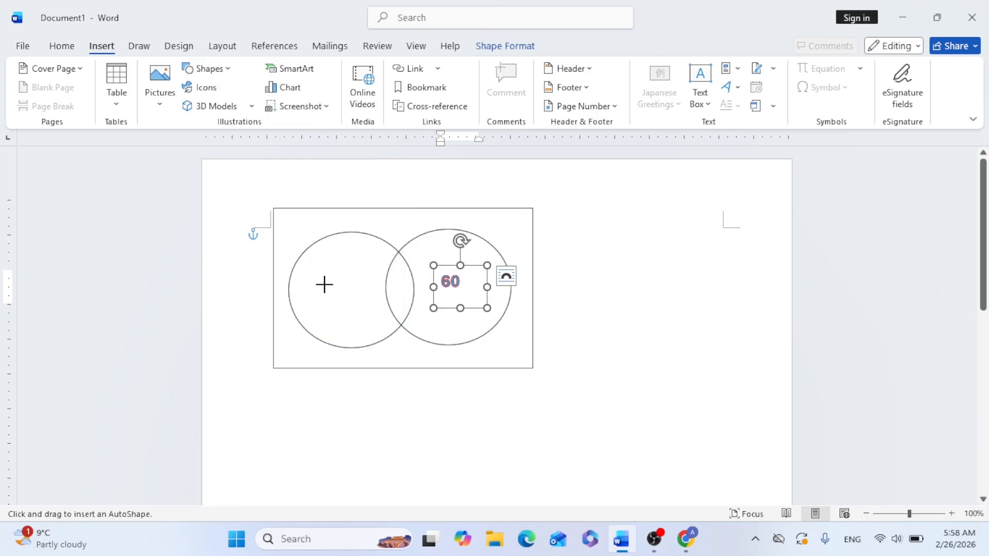
drag(319, 273, 366, 311)
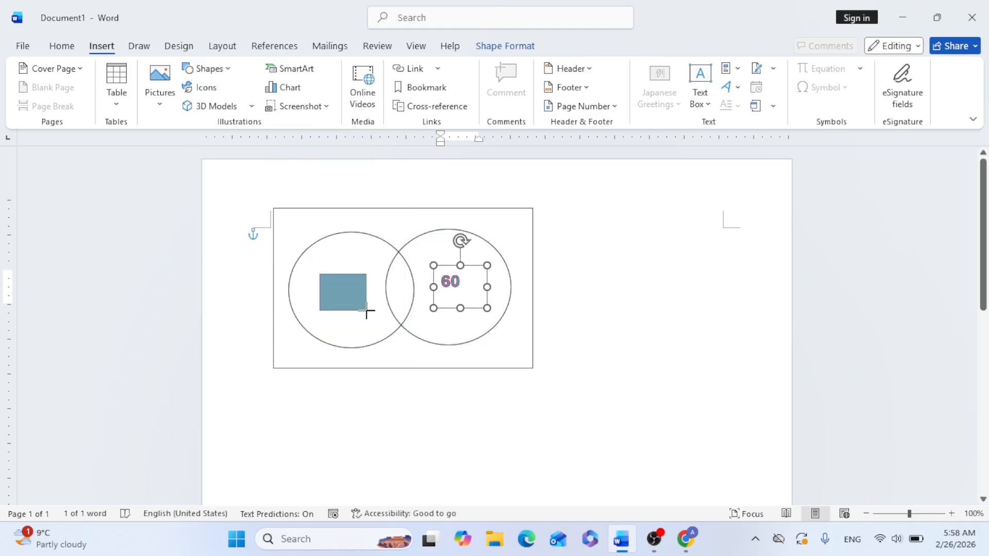
right_click(339, 288)
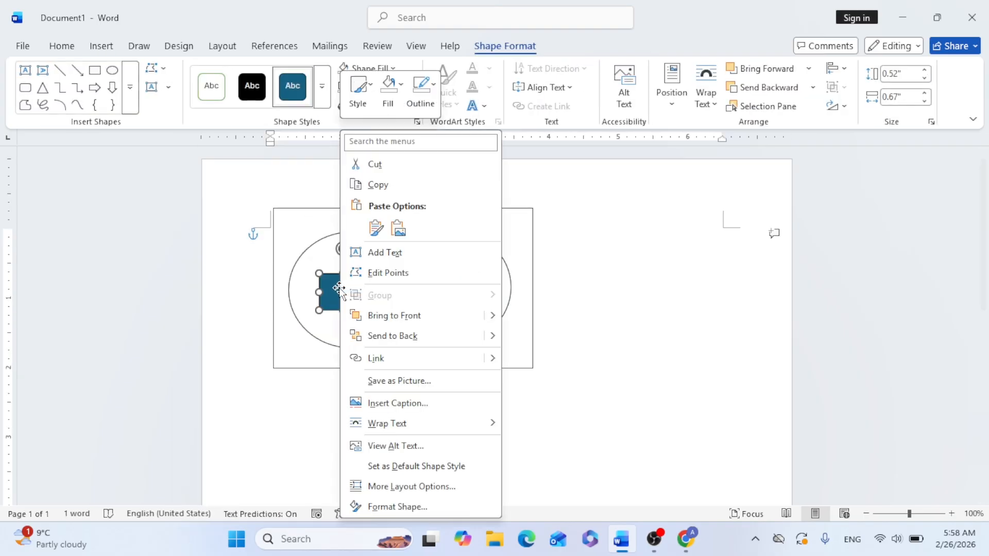
click(385, 253)
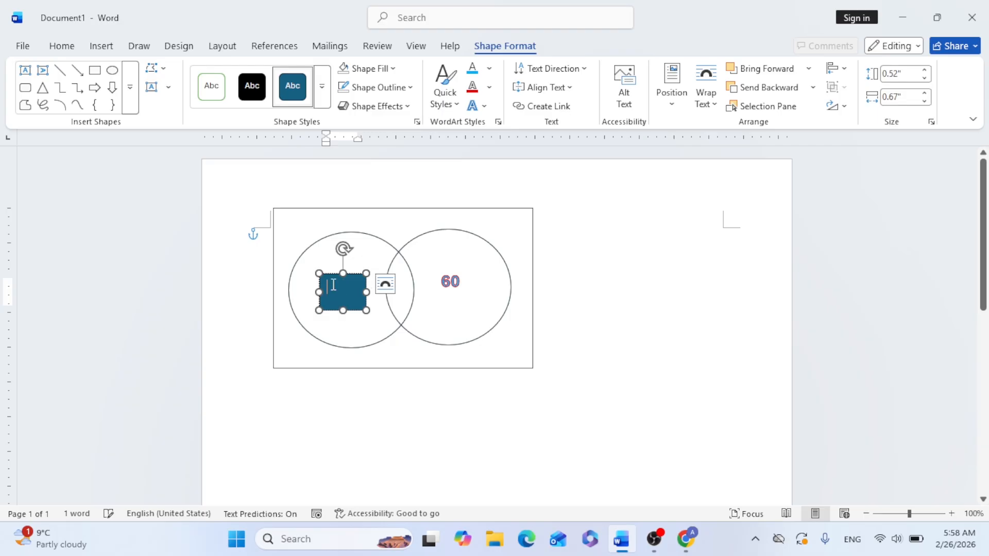
text(60)
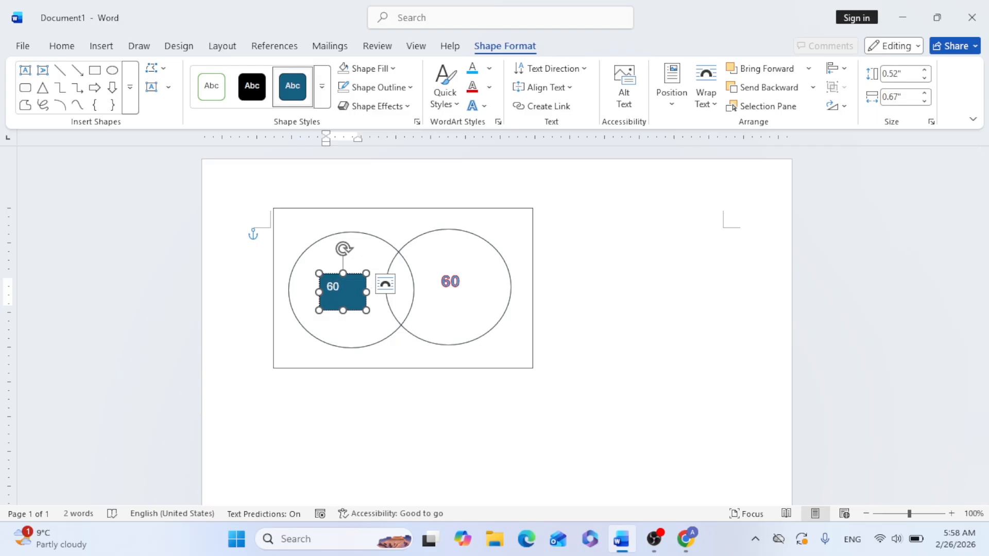
- Set the small rectangle around "60" in the left circle to No Fill and No Outline
double_click(347, 290)
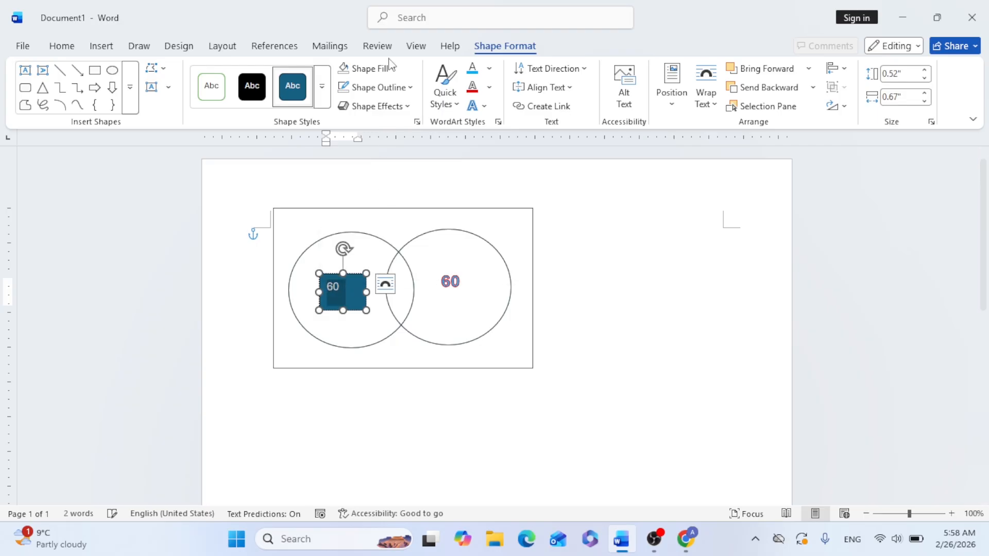
click(368, 68)
click(404, 315)
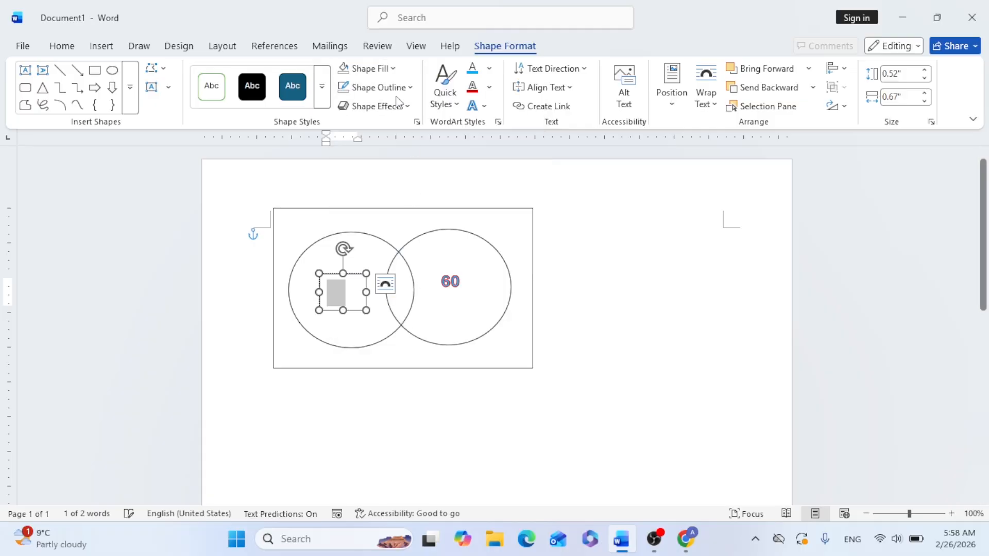
click(376, 87)
click(391, 330)
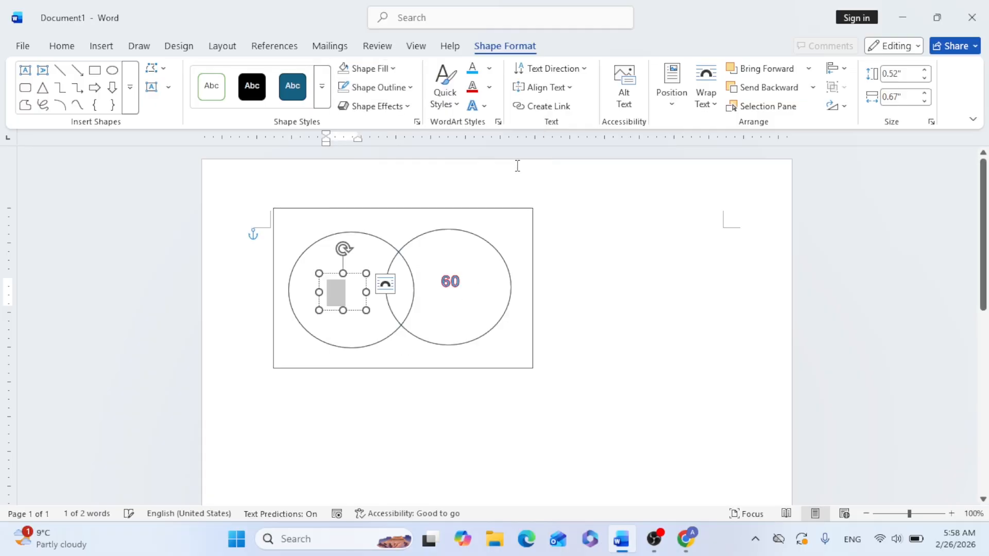
- Give the "60" in the left circle a red text fill
click(493, 72)
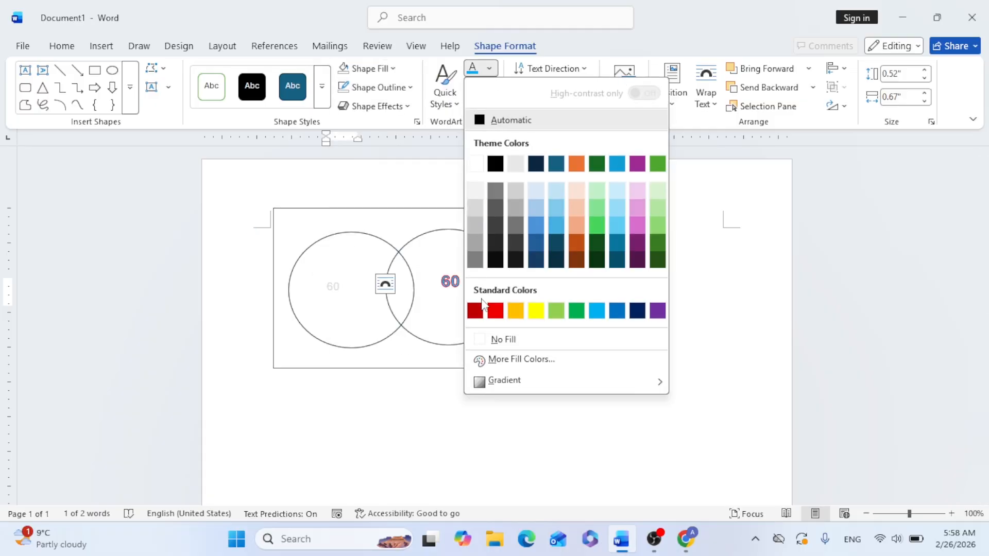
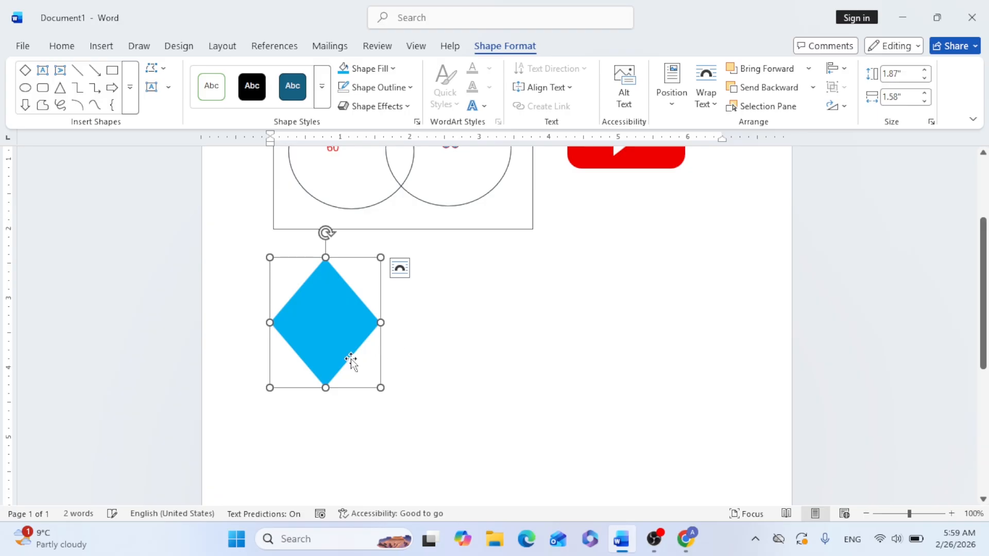
- Draw an isosceles triangle about 0.76" wide and 0.63" high at the lower tip of the blue diamond
click(60, 88)
scroll(309, 355, down, 3)
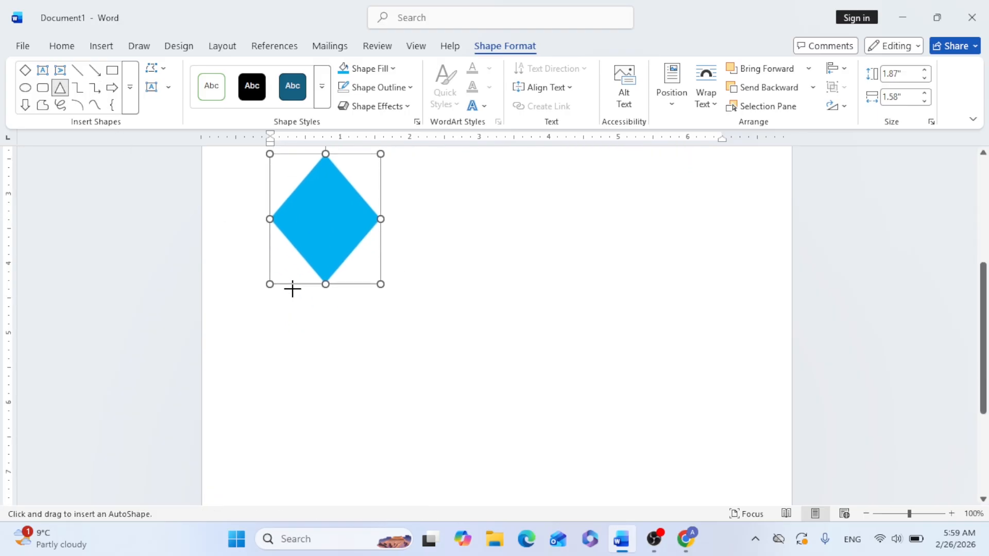
drag(296, 268, 350, 313)
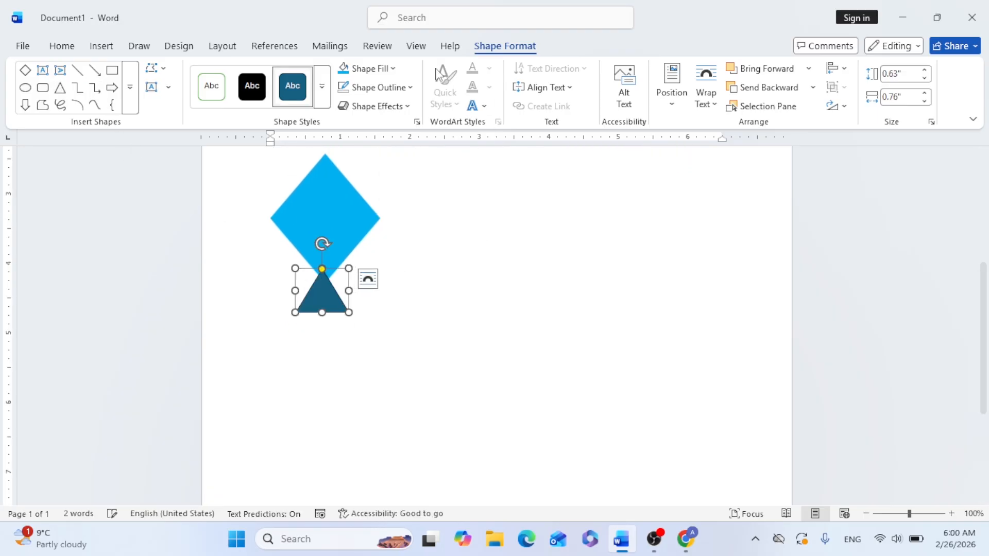
- Give the triangle a standard light blue fill and no outline, and nudge it into line beneath the diamond's tip
click(381, 69)
click(469, 289)
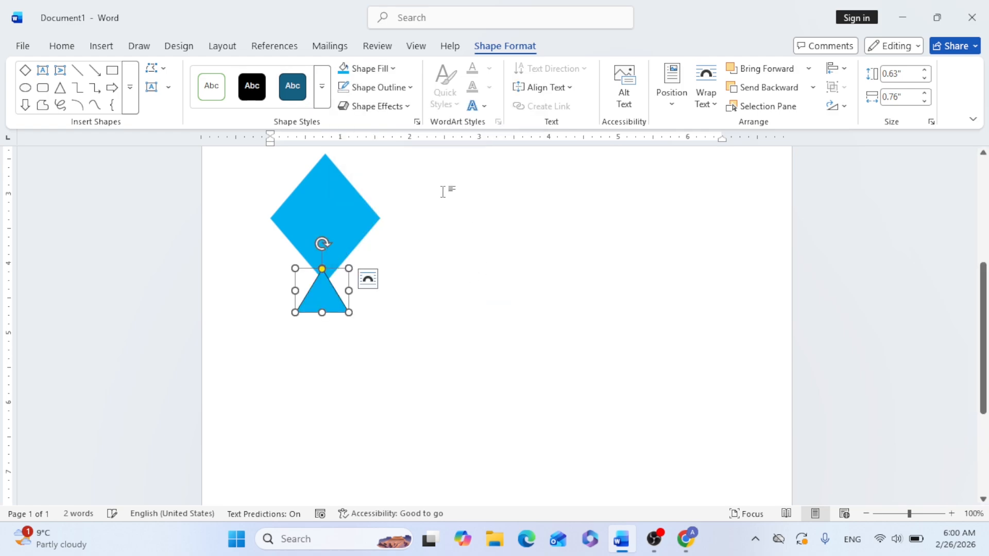
click(379, 88)
click(406, 337)
drag(327, 308, 330, 308)
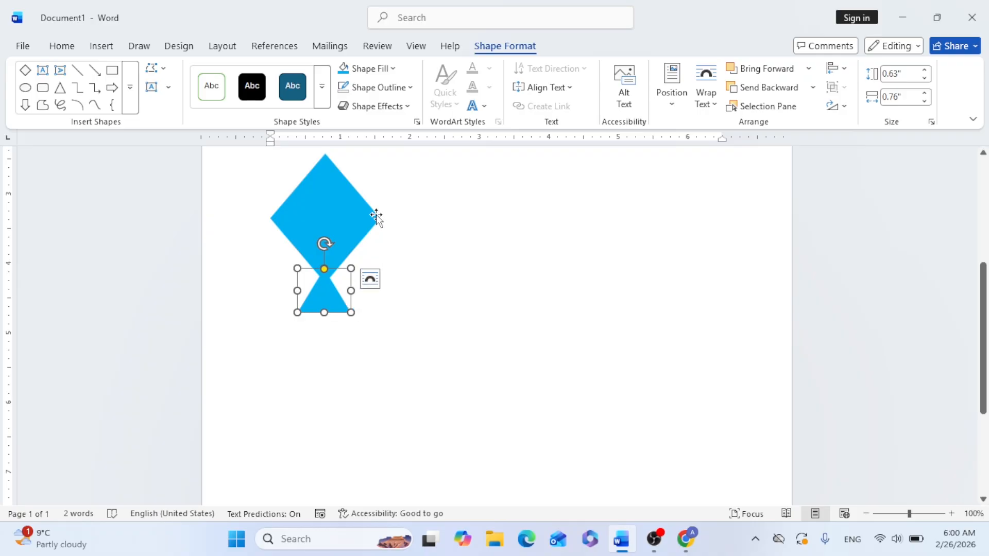
- Select the triangle together with the diamond and group them into one object
shift+click(332, 213)
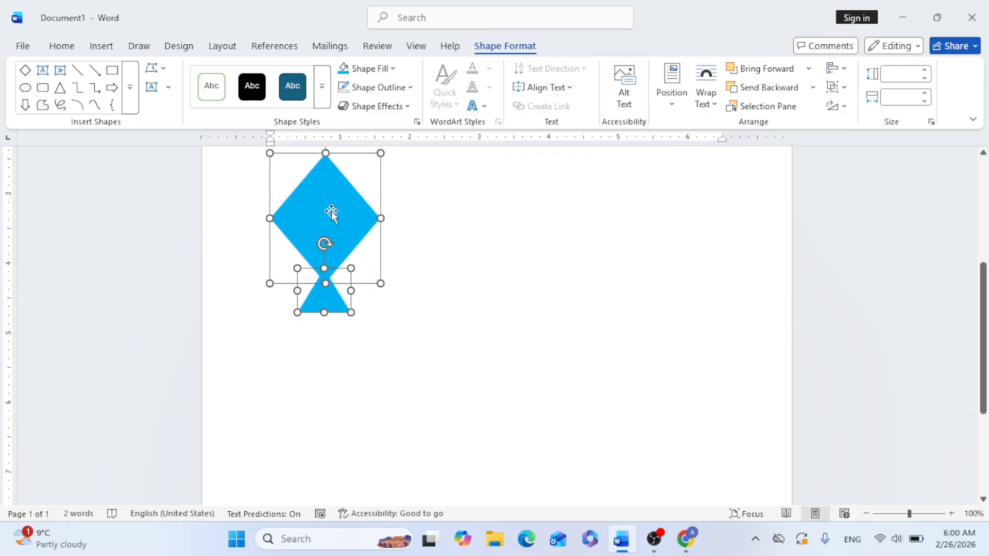
right_click(318, 197)
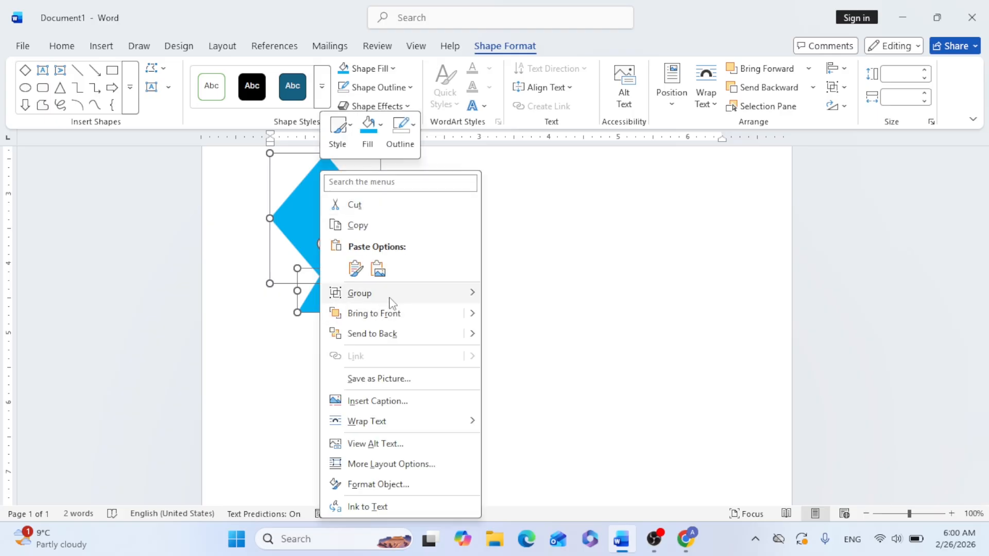
mouse_move(438, 298)
click(515, 297)
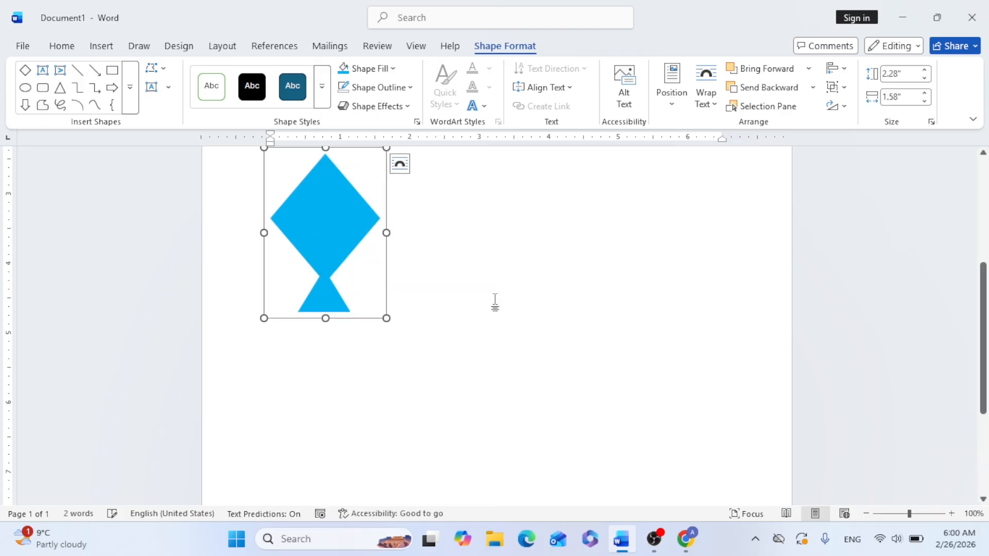
- Insert a hollow circle about 2.89" wide and 2.88" high beside the grouped diamond, below the Venn diagram
scroll(446, 293, up, 3)
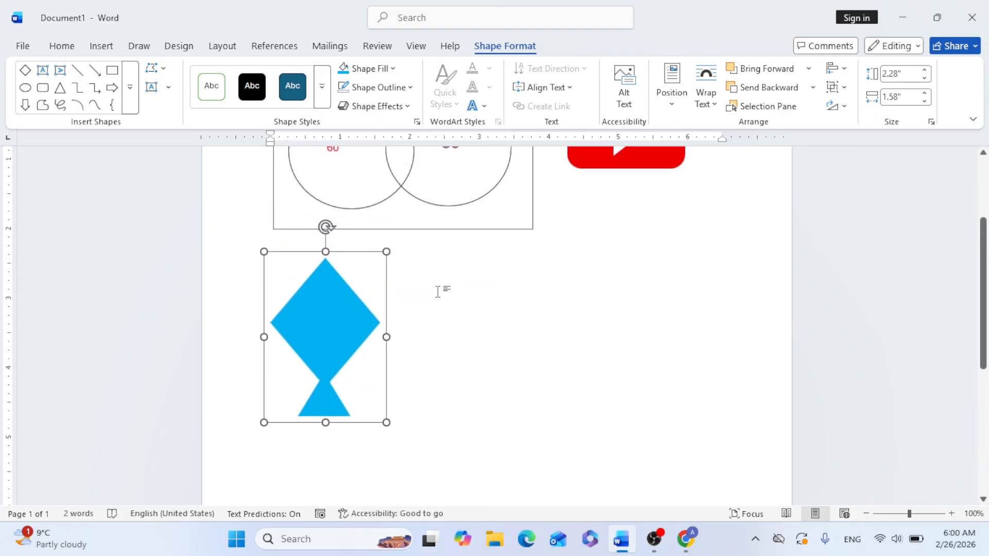
click(101, 46)
click(209, 69)
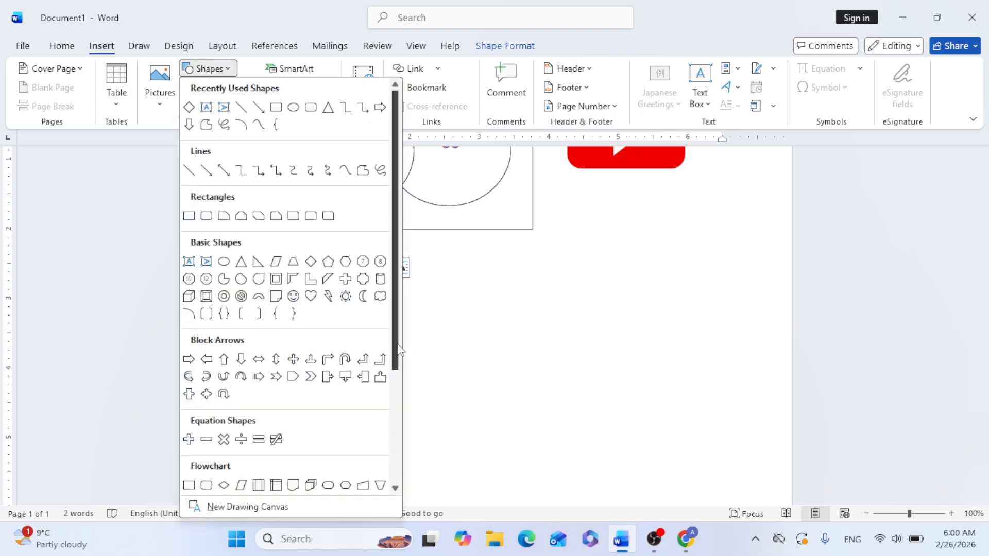
click(223, 297)
drag(454, 243, 656, 444)
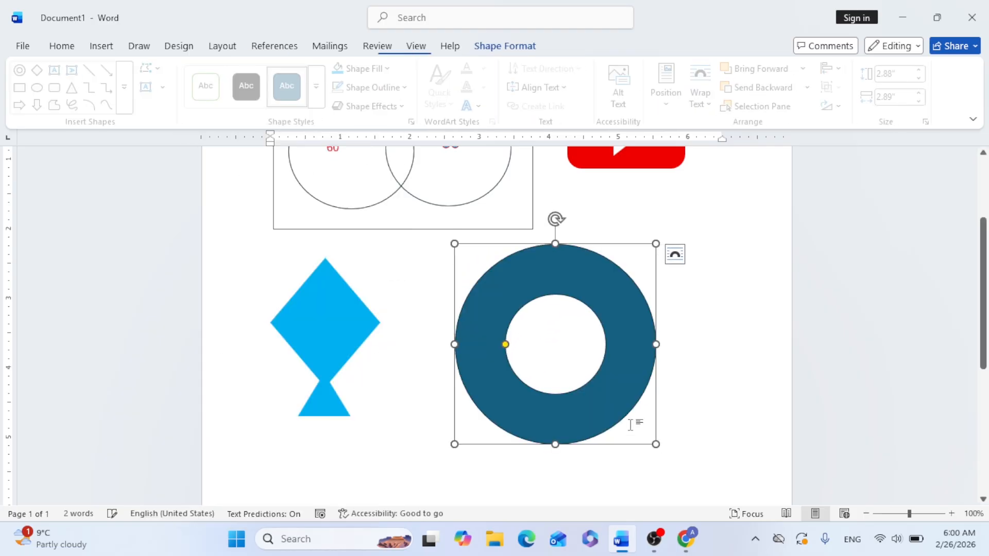
- Format the hollow circle with a standard light blue fill and no outline, and make its ring thinner by enlarging the hole
click(391, 69)
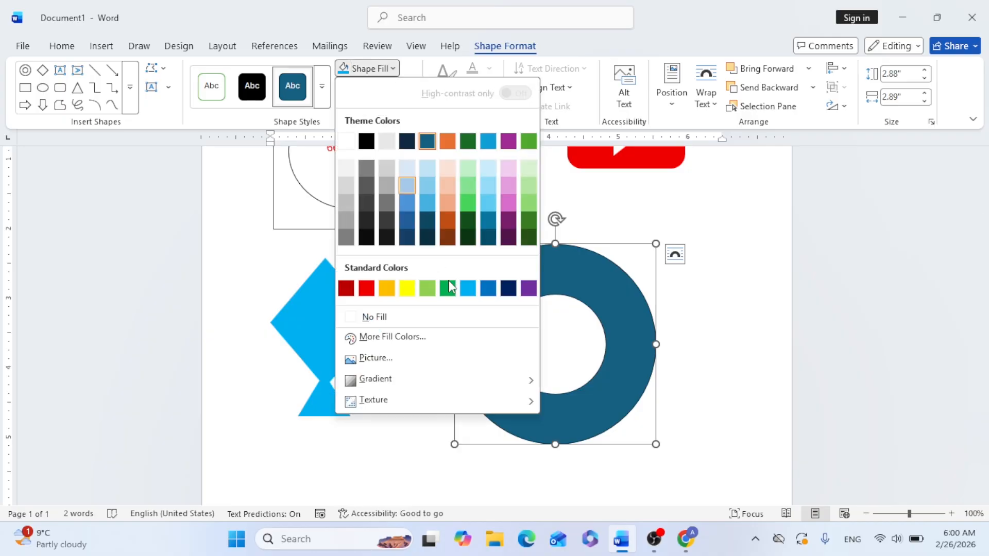
click(467, 288)
click(376, 87)
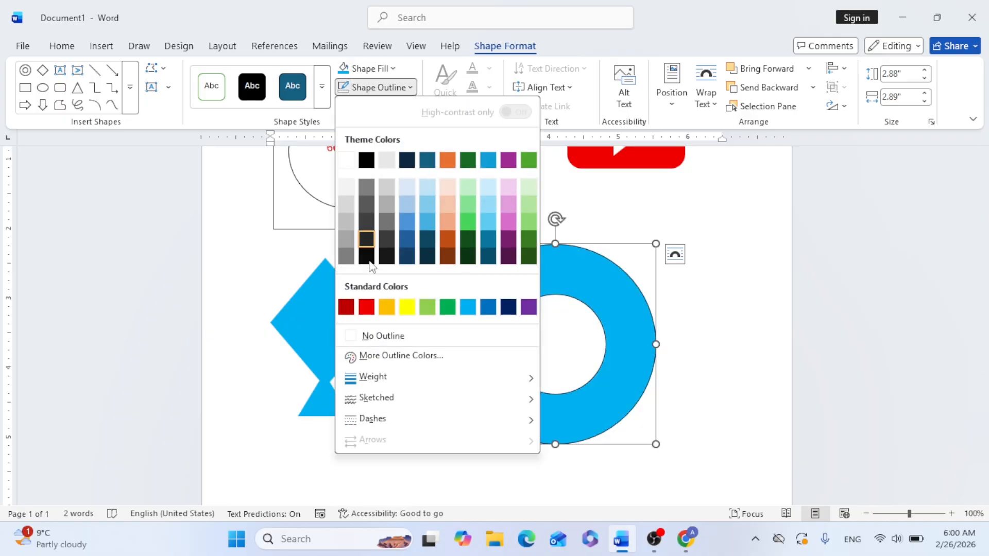
click(367, 336)
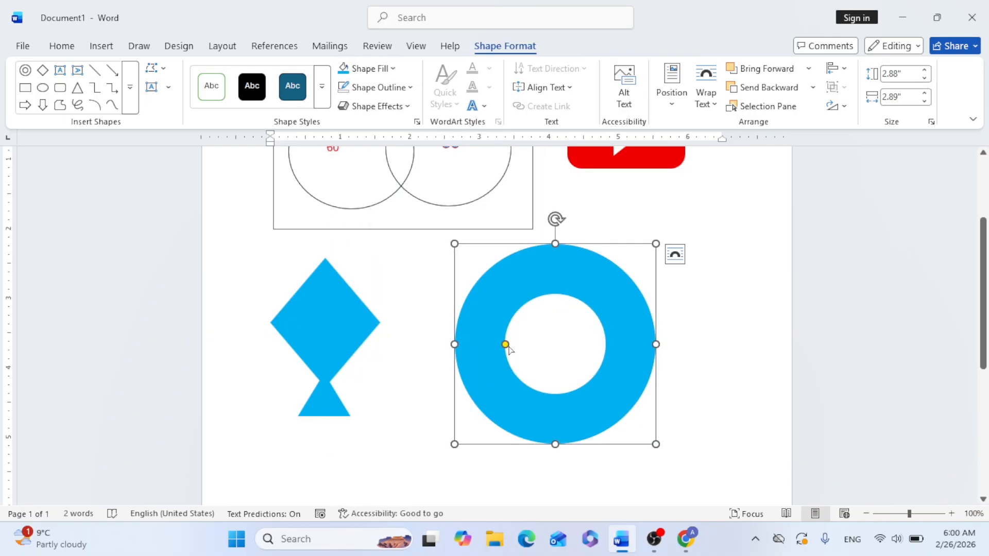
drag(506, 345, 487, 344)
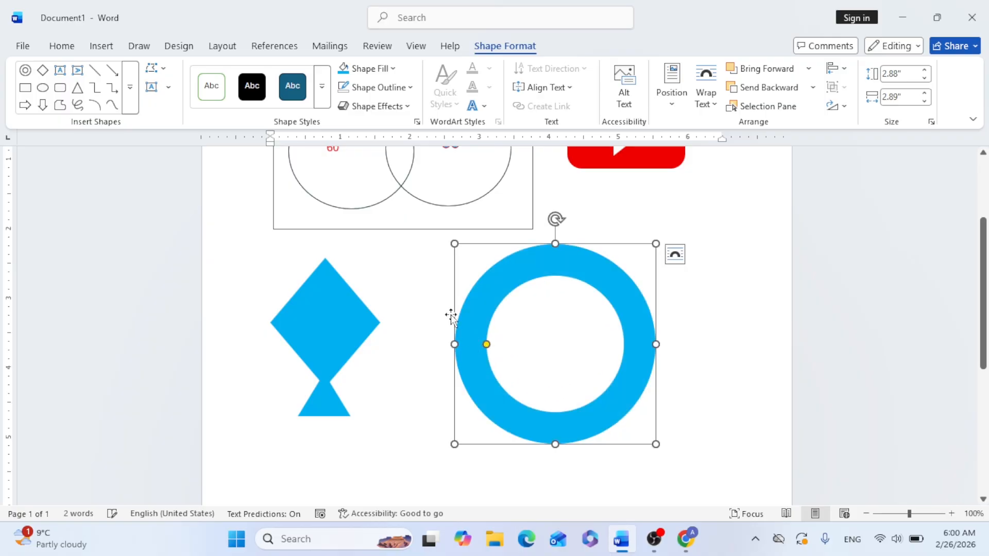
- Draw a horizontal rectangle about 2.26" wide and 0.46" high across the ring's hole and fill it with standard light blue
click(24, 87)
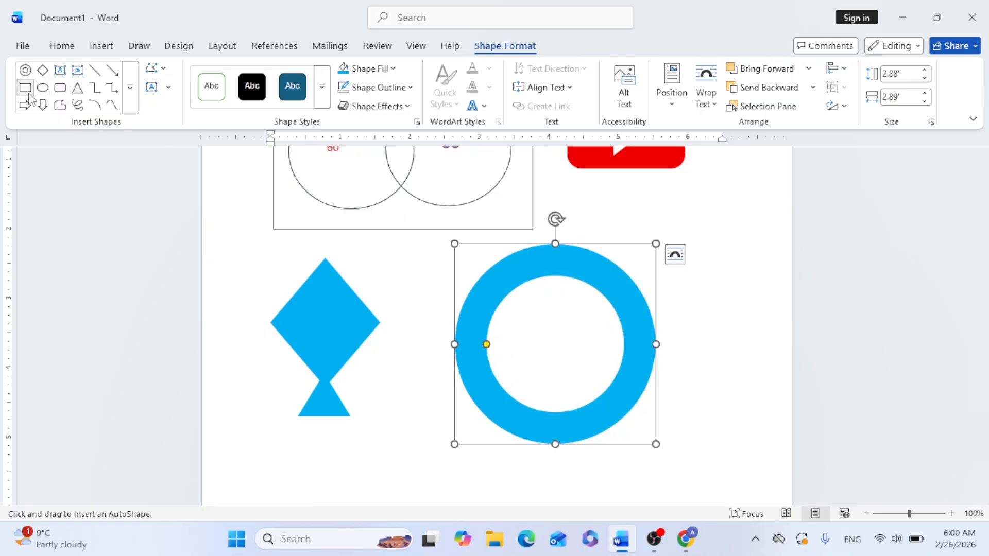
drag(480, 332, 636, 365)
click(370, 69)
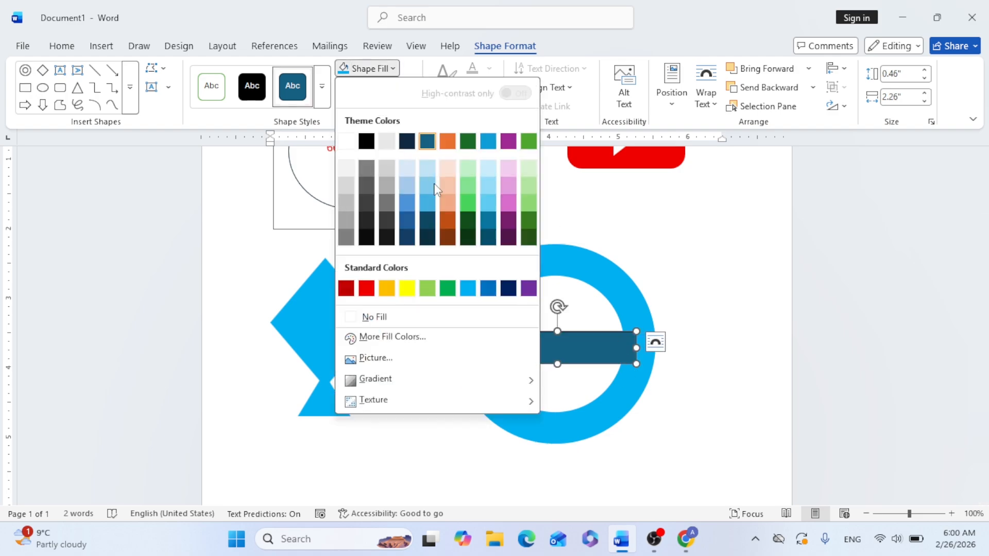
click(467, 286)
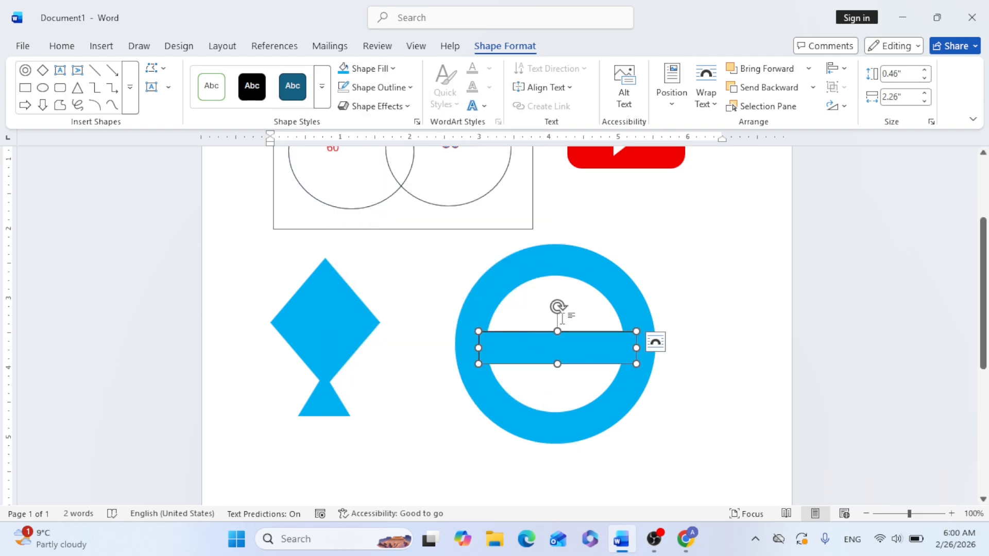
- Rotate the bar counterclockwise into a diagonal across the ring and remove its outline
drag(558, 307, 538, 312)
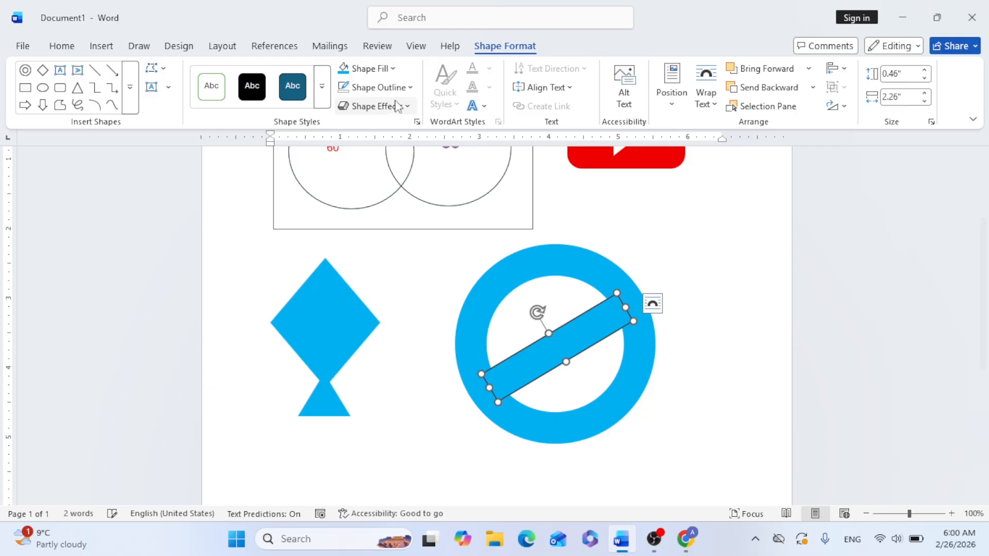
click(378, 87)
click(407, 337)
- Draw a rectangle about 3.63" wide and 2.42" high below the grouped diamond and set it to No Outline
scroll(517, 360, up, 3)
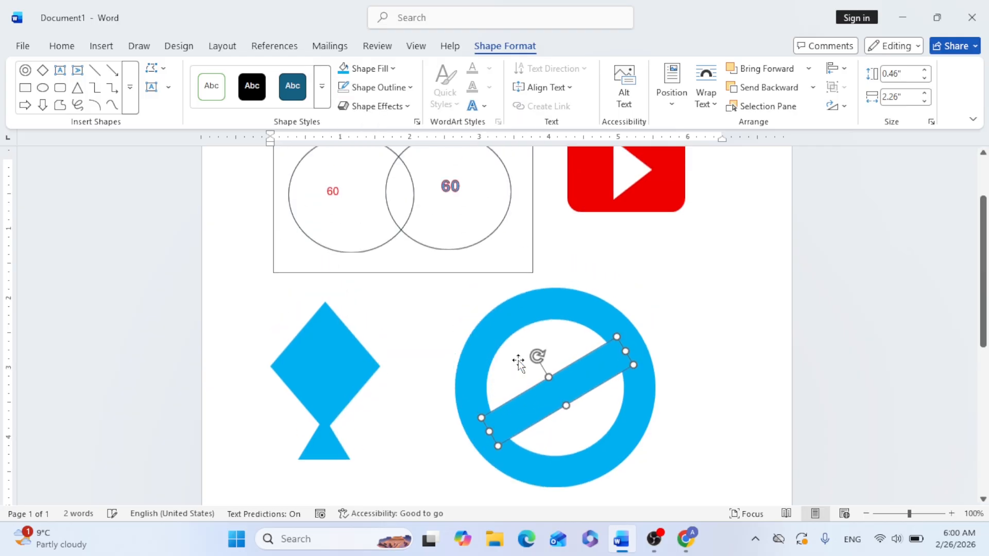
scroll(520, 351, down, 9)
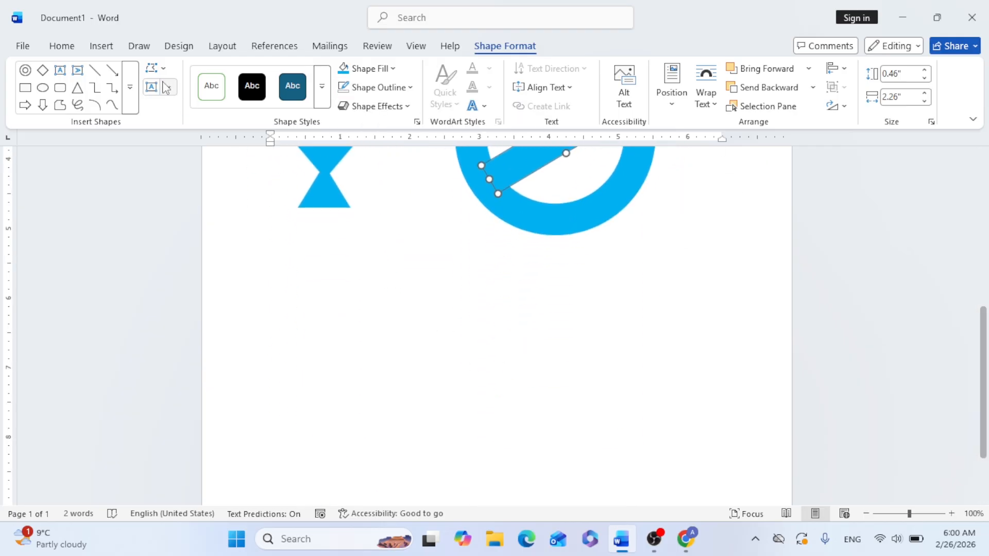
click(102, 47)
click(217, 69)
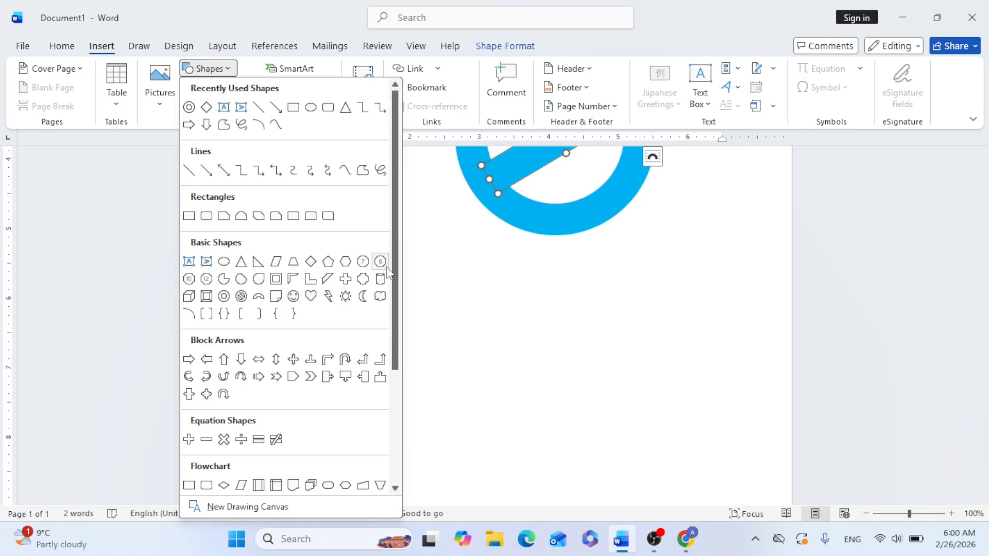
click(293, 107)
drag(260, 253, 514, 421)
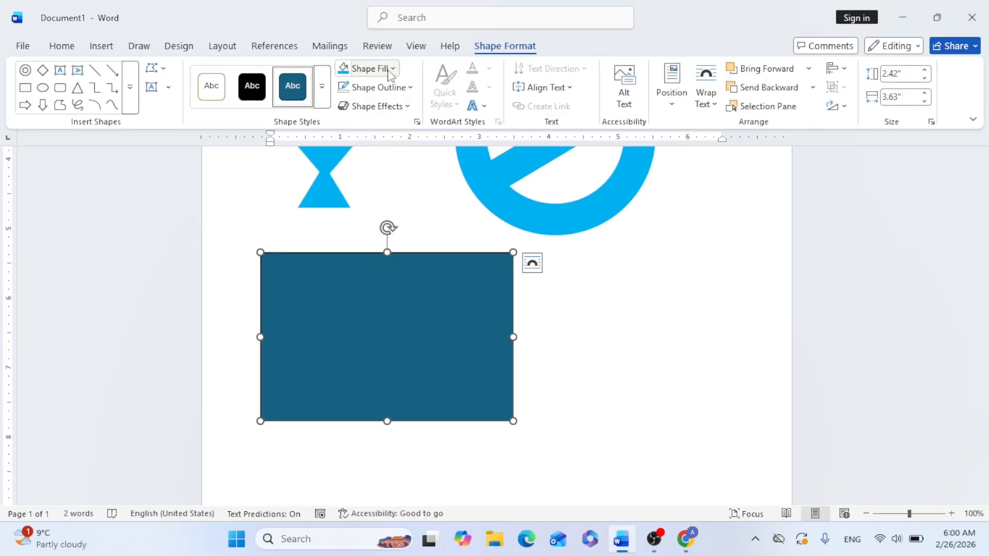
click(384, 87)
click(412, 336)
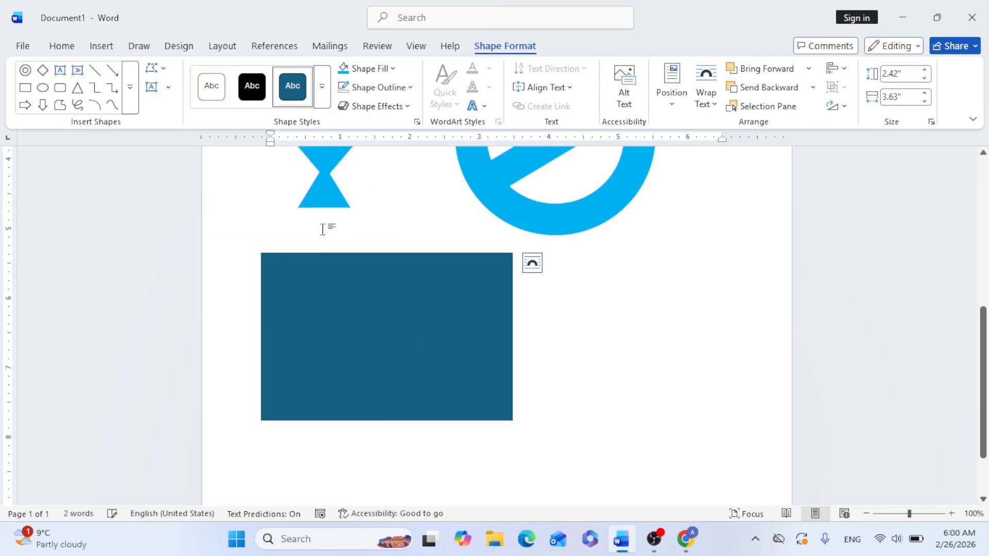
- Draw a right-pointing pentagon block arrow about 2.08" wide and 2.44" high over the left part of the large rectangle
click(101, 47)
click(207, 69)
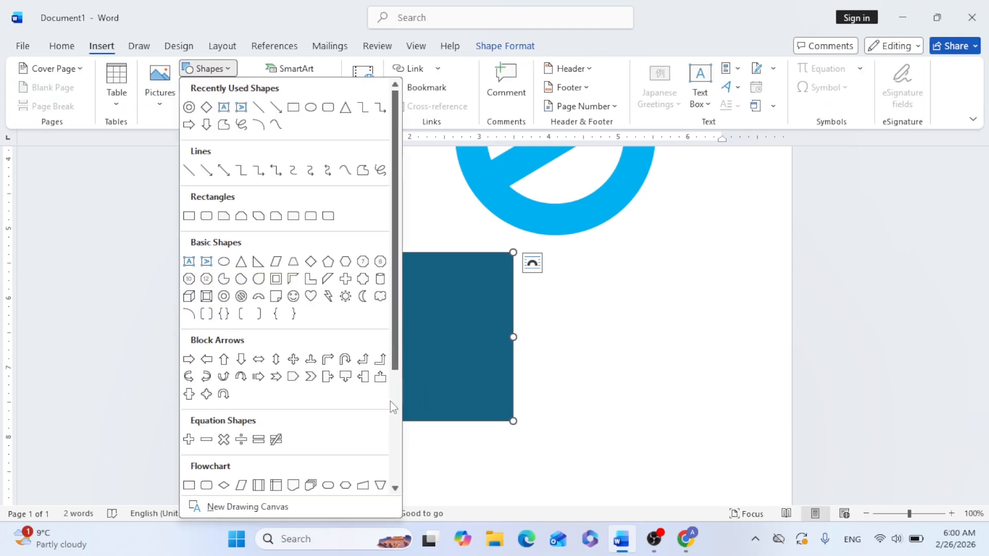
click(293, 377)
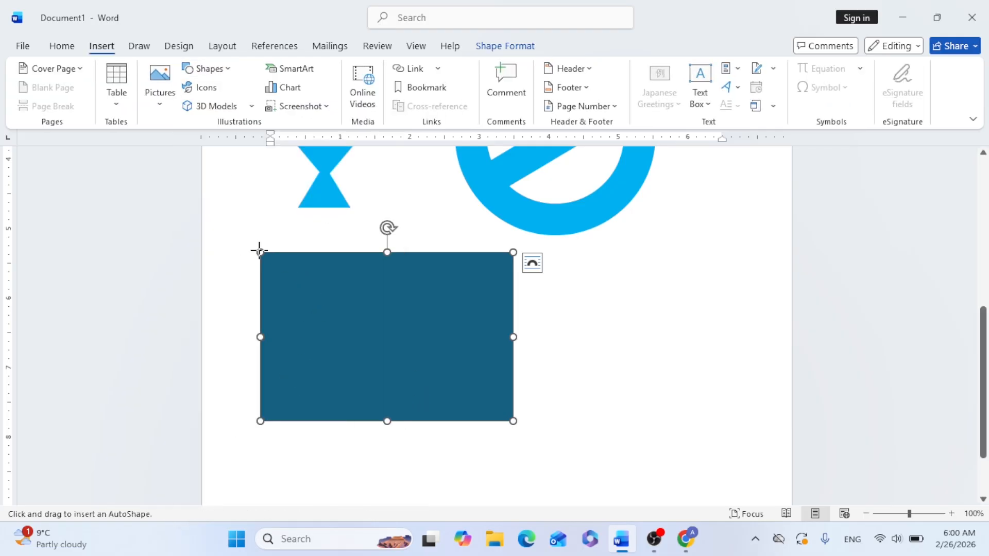
mouse_move(260, 252)
mouse_down()
mouse_move(360, 395)
mouse_move(407, 422)
mouse_up()
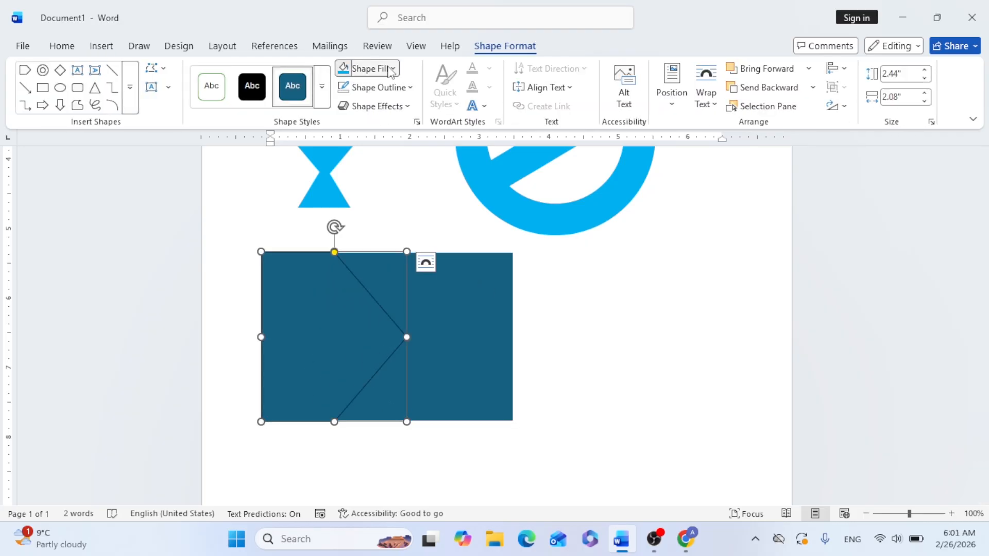
- Give the pentagon arrow a standard red fill and no outline
click(381, 68)
click(367, 288)
click(381, 88)
click(355, 337)
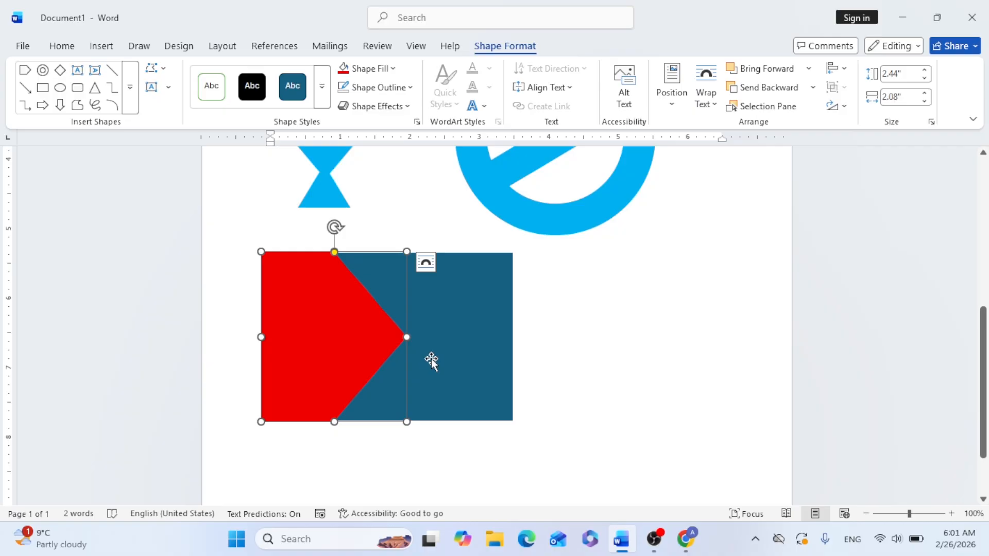
- Insert a right triangle about 2.47" wide and 2.2" high to the right of the large rectangle
click(101, 46)
click(208, 69)
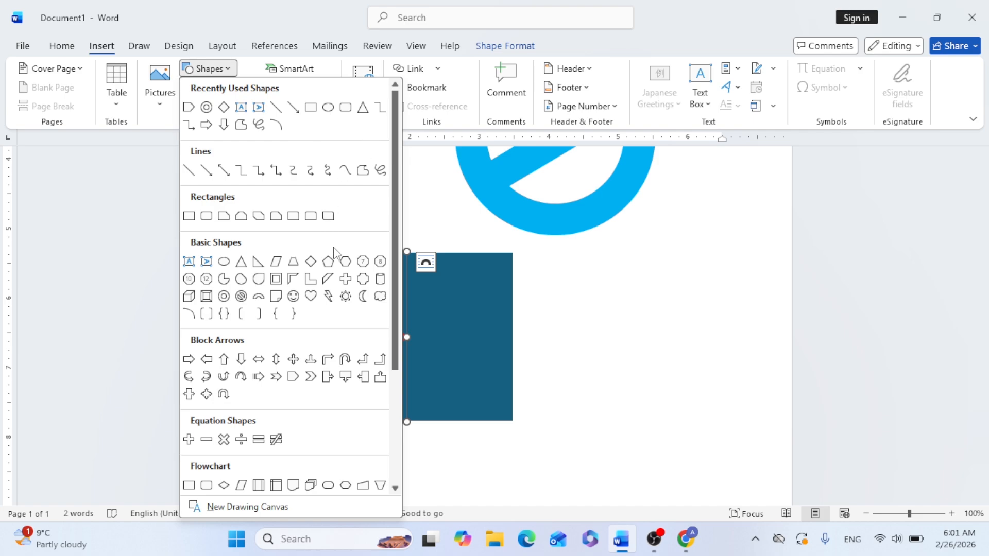
click(260, 268)
drag(557, 238, 729, 393)
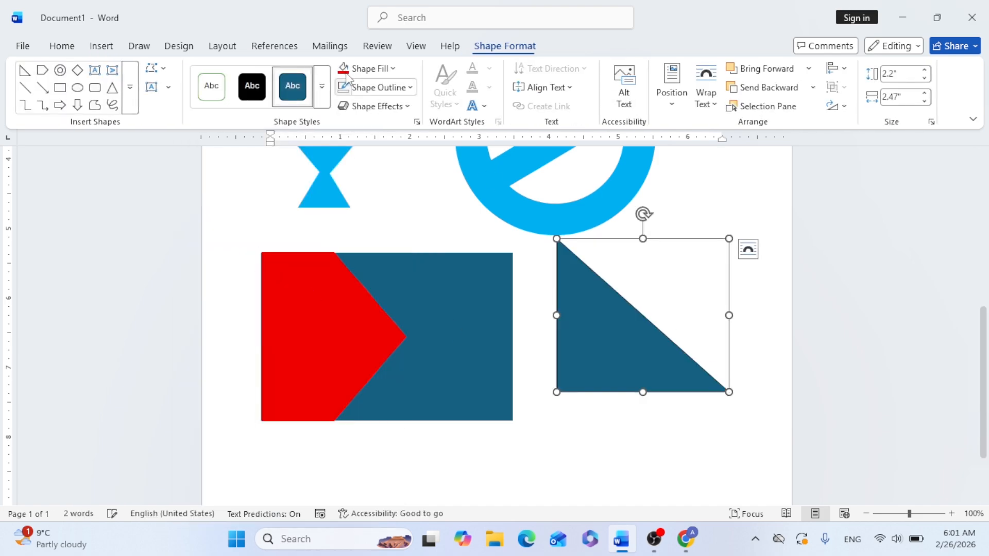
- Set the right triangle to No Fill and give its outline a thicker weight
click(367, 68)
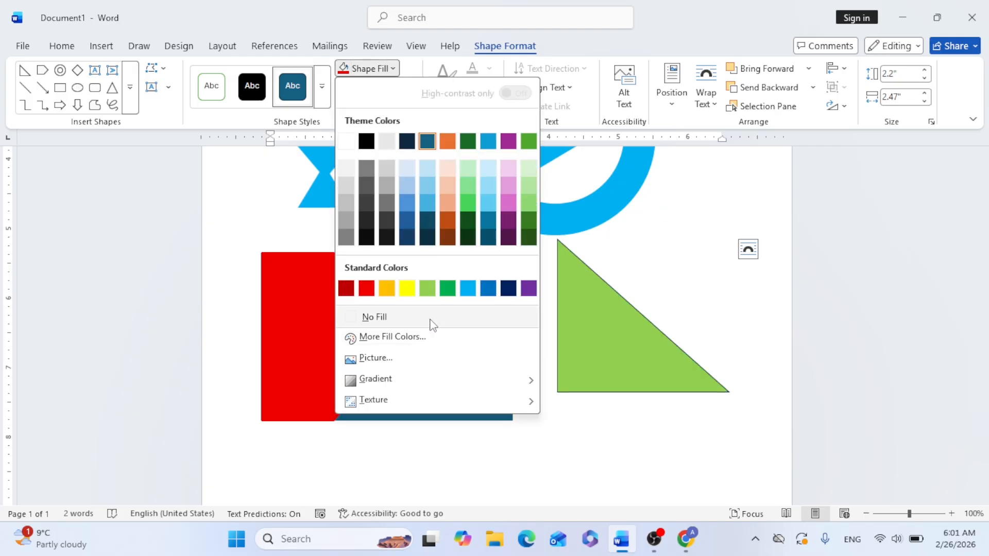
click(432, 319)
click(376, 88)
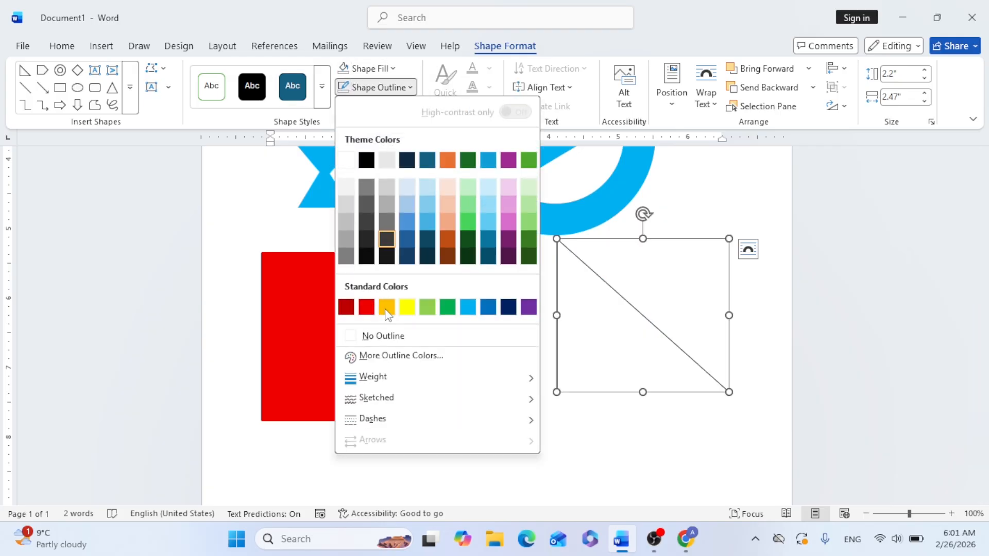
mouse_move(412, 382)
click(597, 423)
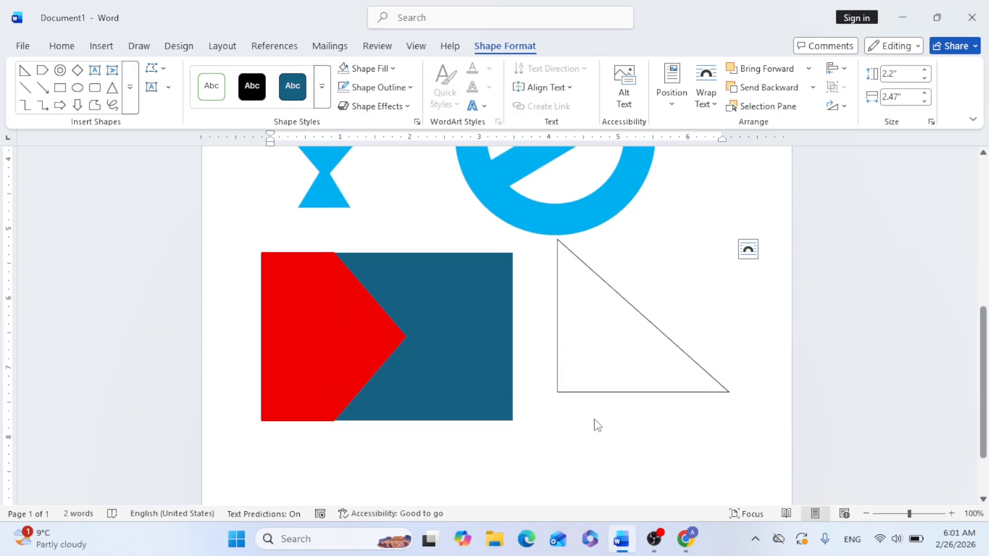
- Draw a freeform right-angle marker about 0.41" wide and 0.38" high in the right triangle's square corner
click(102, 46)
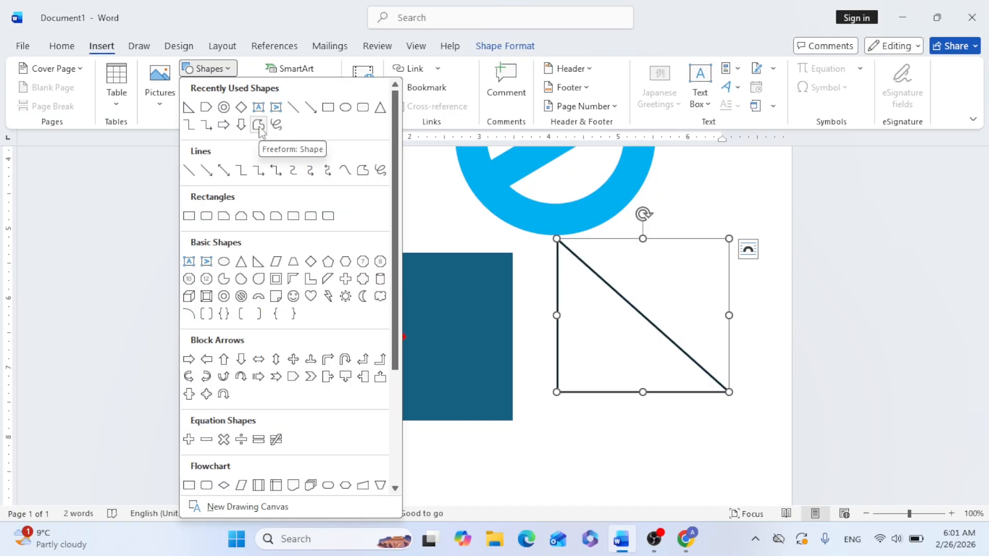
click(259, 126)
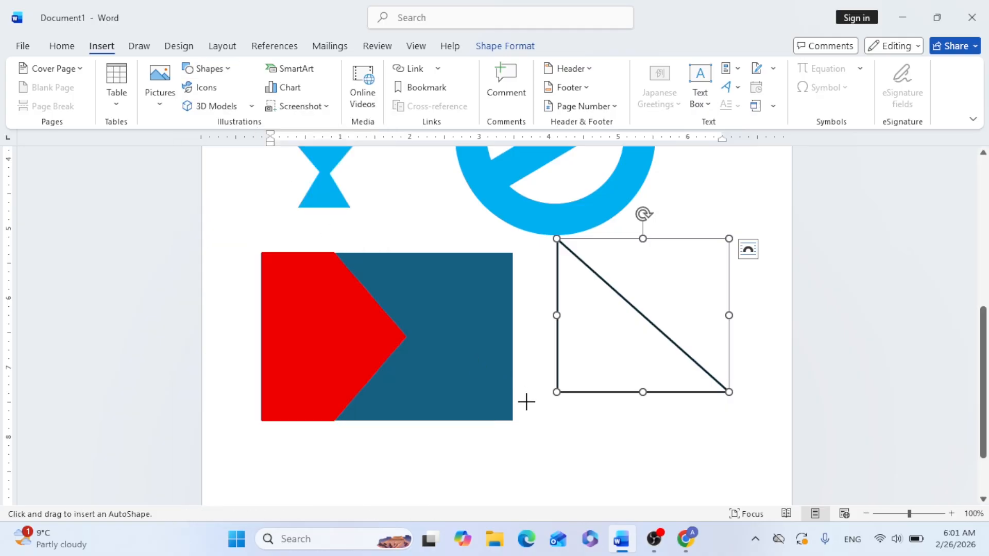
click(557, 364)
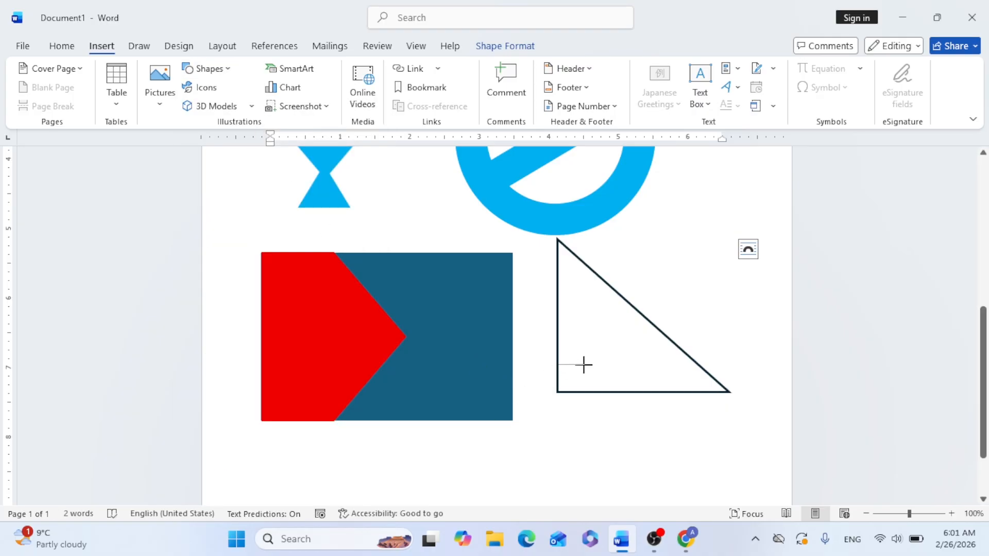
double_click(586, 391)
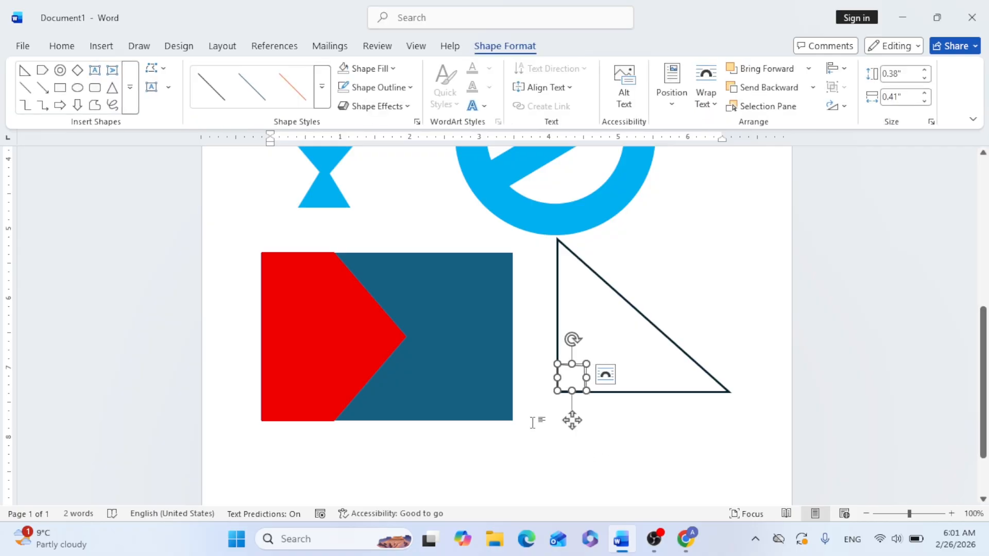
- Insert an isosceles triangle about 1.91" wide and 1.68" high below the right triangle and set it to No Fill
scroll(435, 267, down, 2)
click(102, 46)
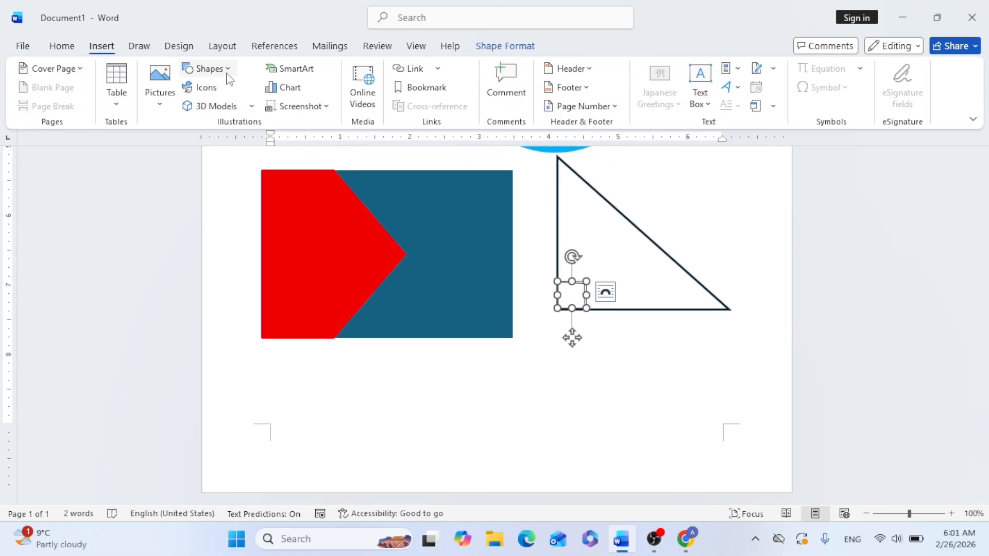
click(228, 69)
click(382, 106)
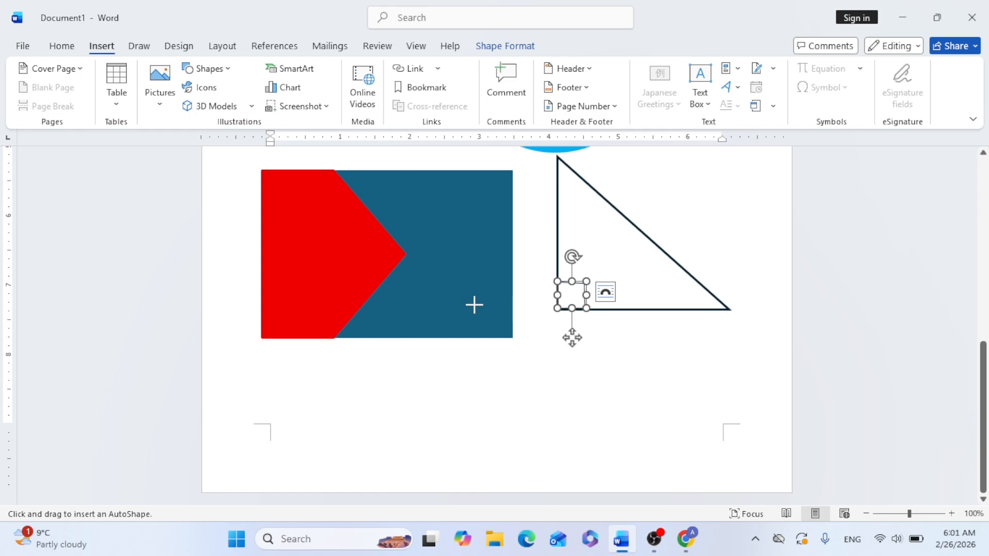
drag(601, 343, 734, 462)
drag(680, 433, 658, 414)
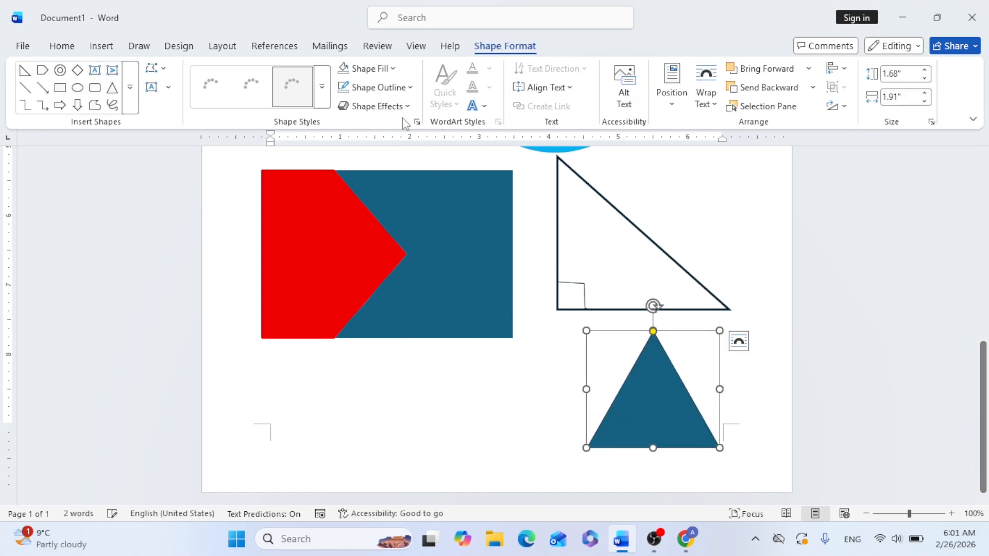
click(368, 69)
click(397, 318)
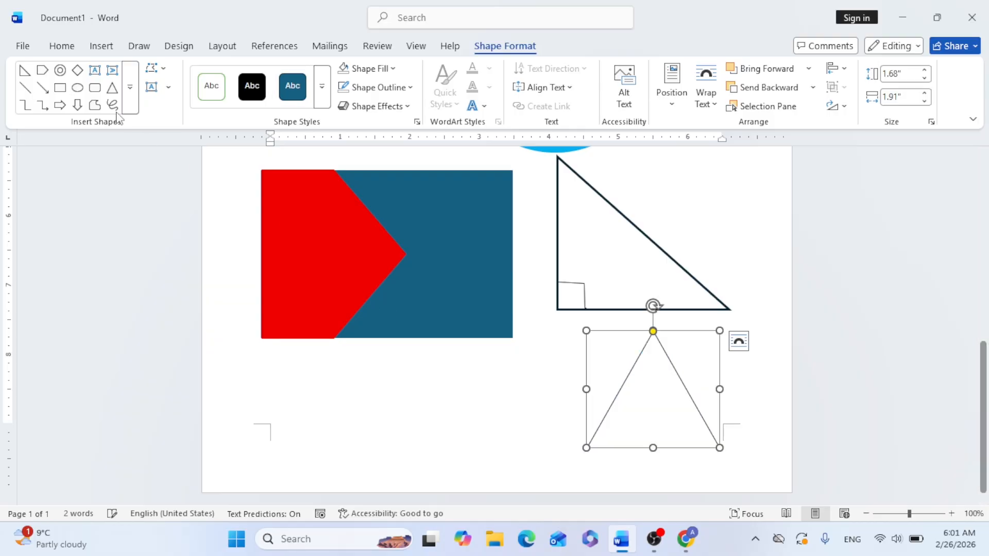
- Draw an arc about 0.51" wide and 0.64" high across the isosceles triangle's left base angle
click(102, 46)
click(220, 70)
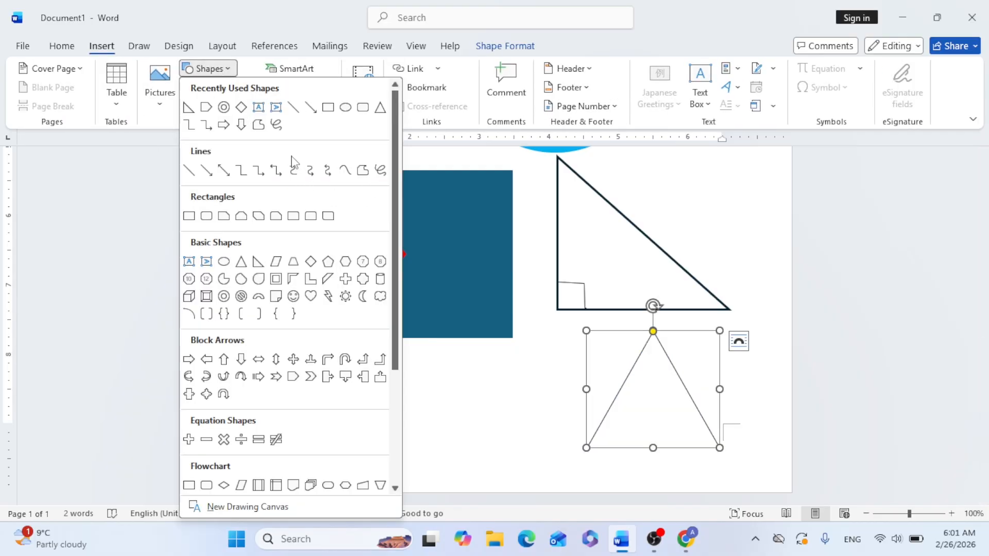
click(193, 318)
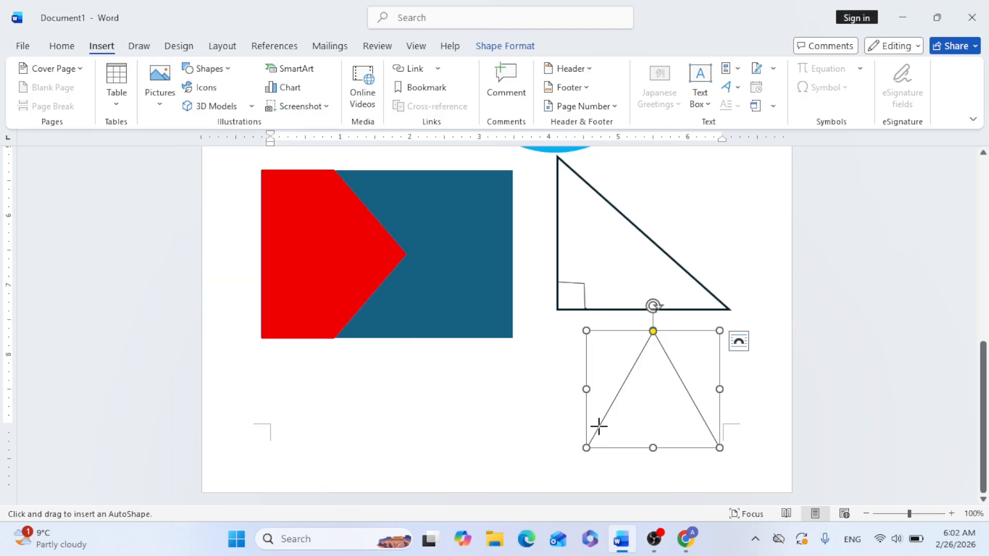
mouse_move(601, 427)
mouse_down()
mouse_move(626, 456)
mouse_move(617, 439)
mouse_up()
click(523, 434)
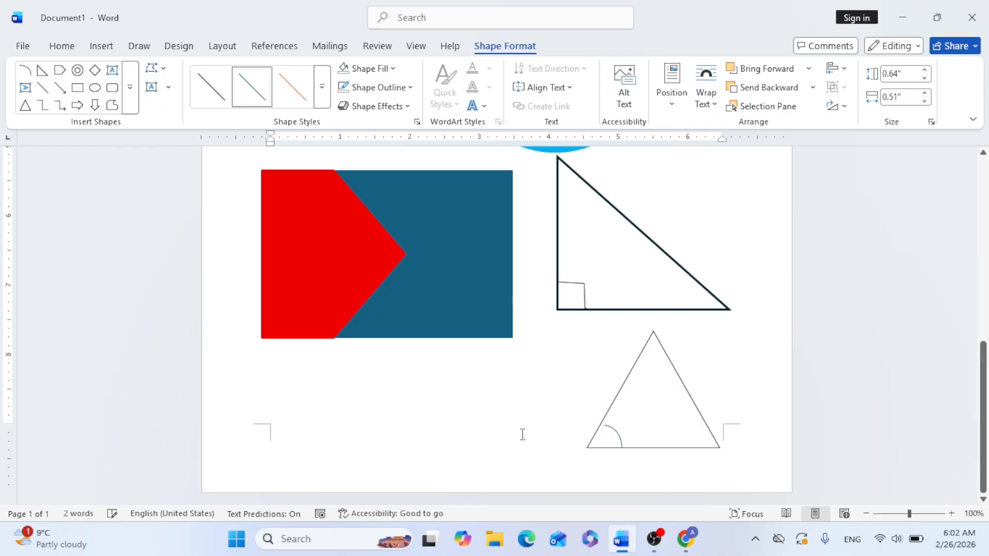
- Nudge the angle arc slightly left so its ends meet the isosceles triangle's sides
click(620, 438)
key(ctrl+Left)
key(ctrl+Left)
key(ctrl+Left)
key(ctrl+Left)
key(ctrl+Left)
key(ctrl+Left)
key(ctrl+Left)
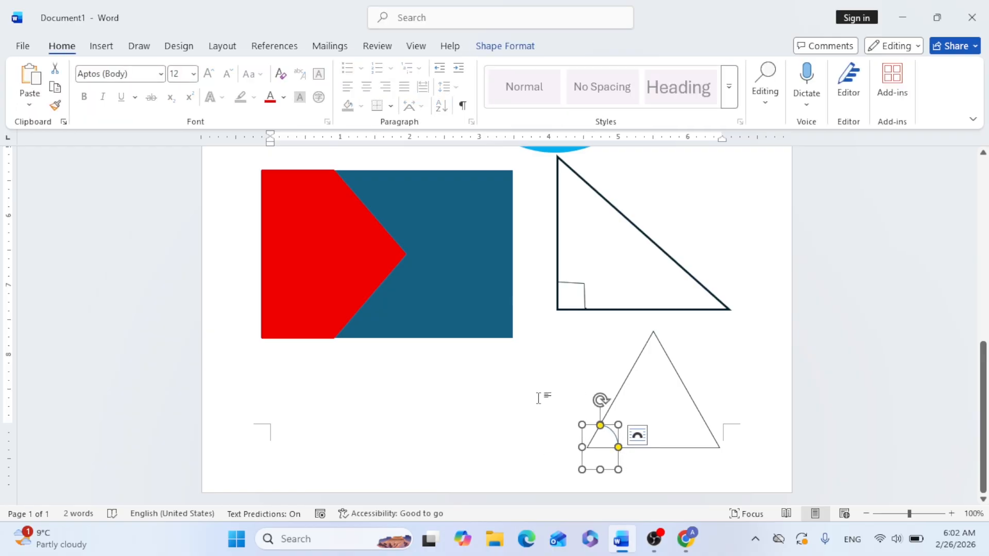
click(539, 398)
scroll(564, 399, up, 6)
scroll(563, 399, down, 6)
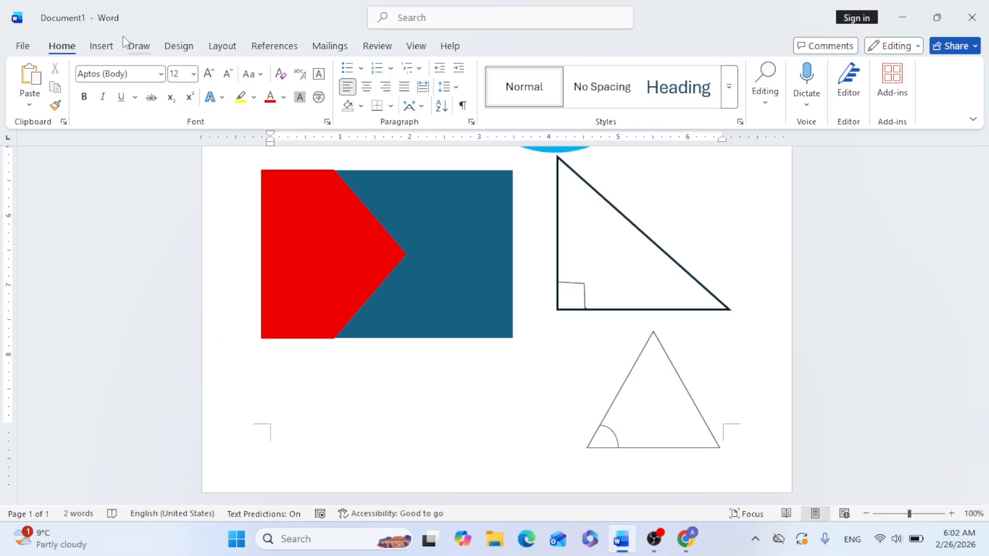
- Insert a rectangle about 0.57" wide and 0.39" high beside the angle arc and add the text 30 to it
click(102, 47)
click(208, 68)
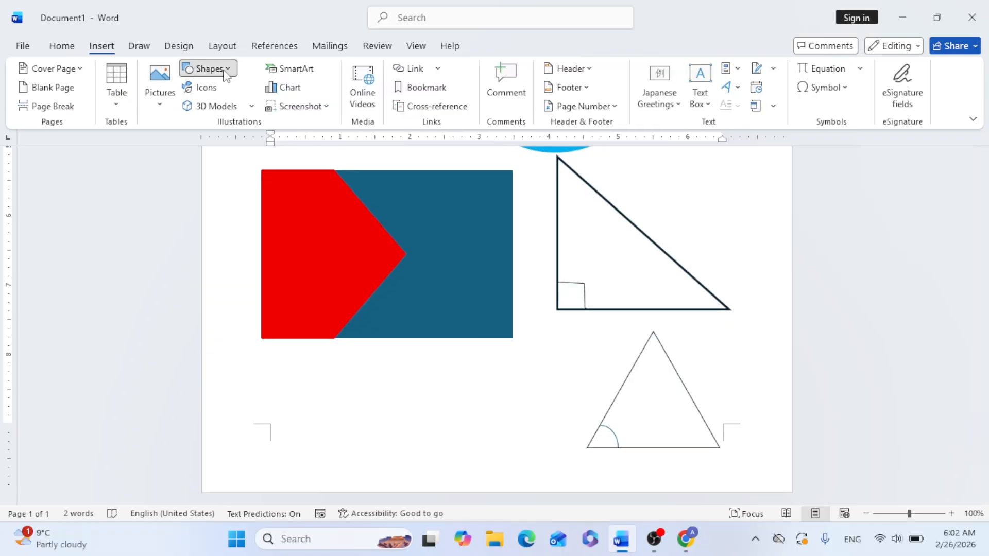
click(346, 107)
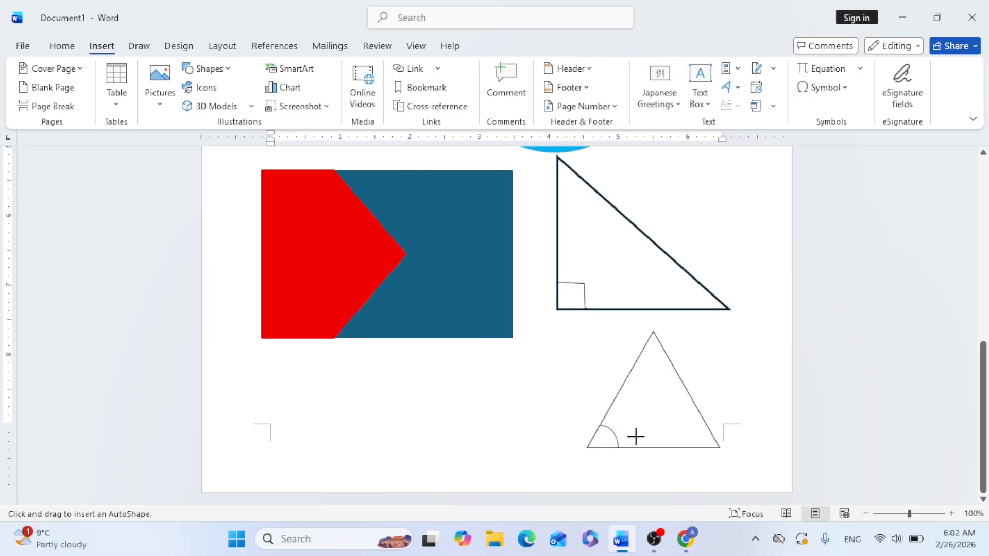
drag(612, 414, 653, 441)
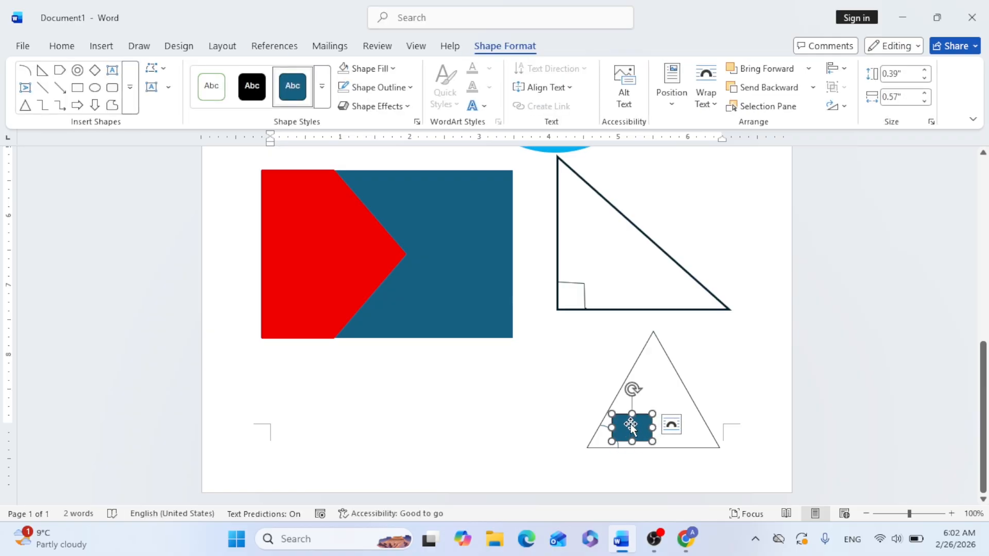
right_click(631, 425)
click(698, 158)
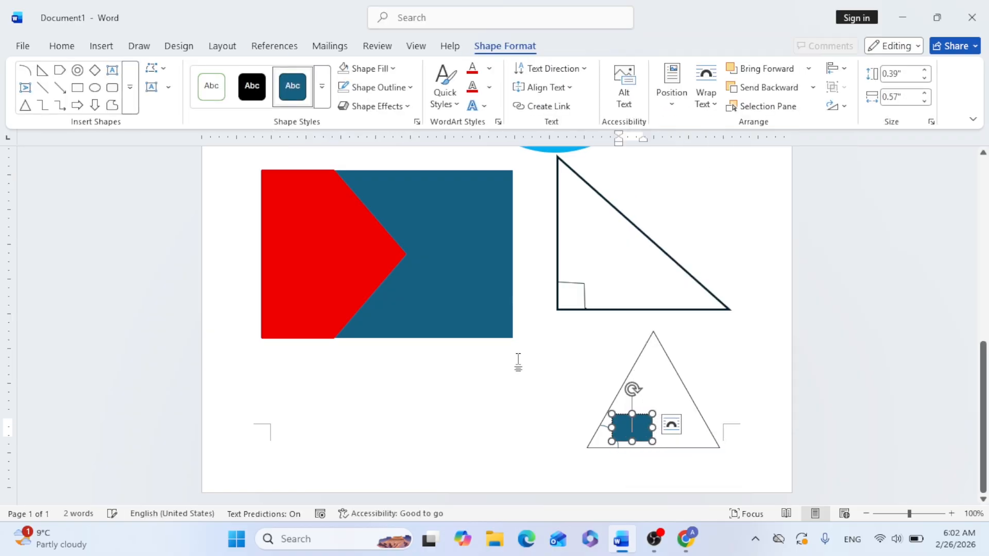
text(30)
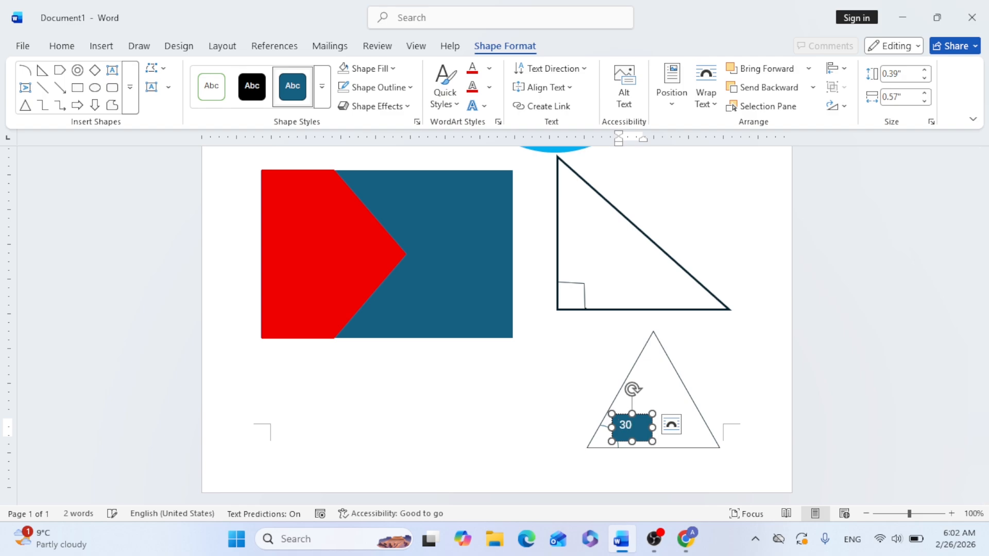
- Set the small label rectangle beside the arc to No Fill and No Outline
click(389, 71)
click(371, 316)
click(376, 87)
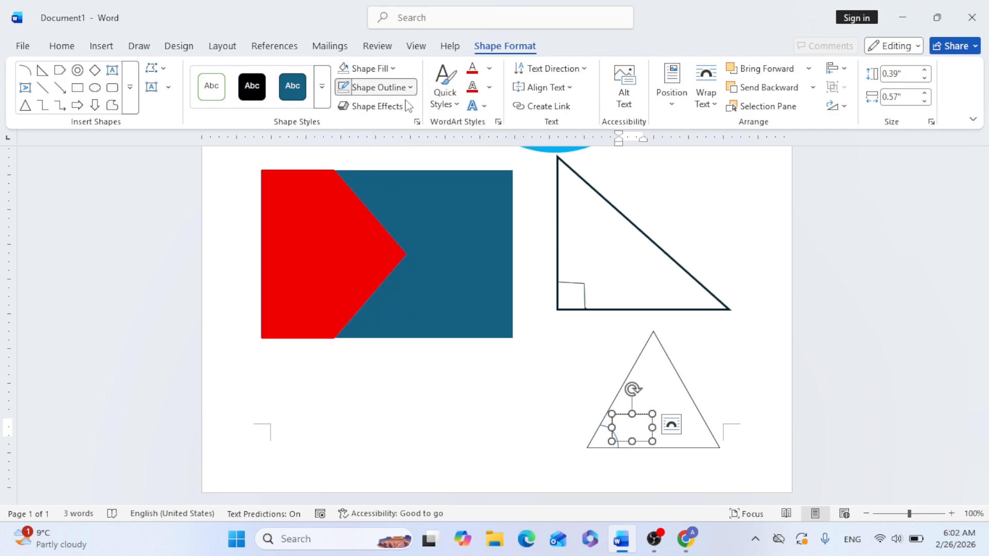
click(365, 333)
- Change the text fill of the 30 label to standard red
double_click(627, 424)
click(489, 69)
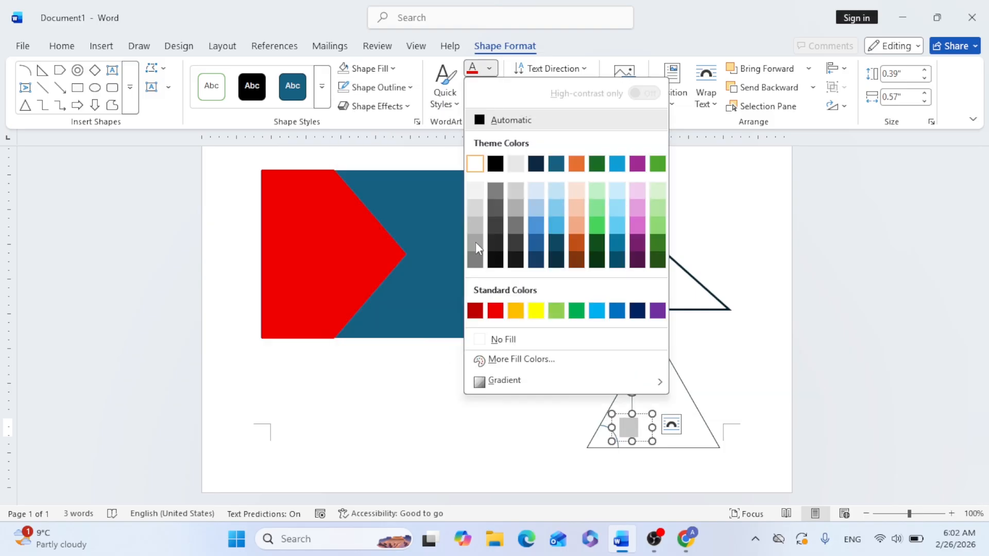
click(495, 312)
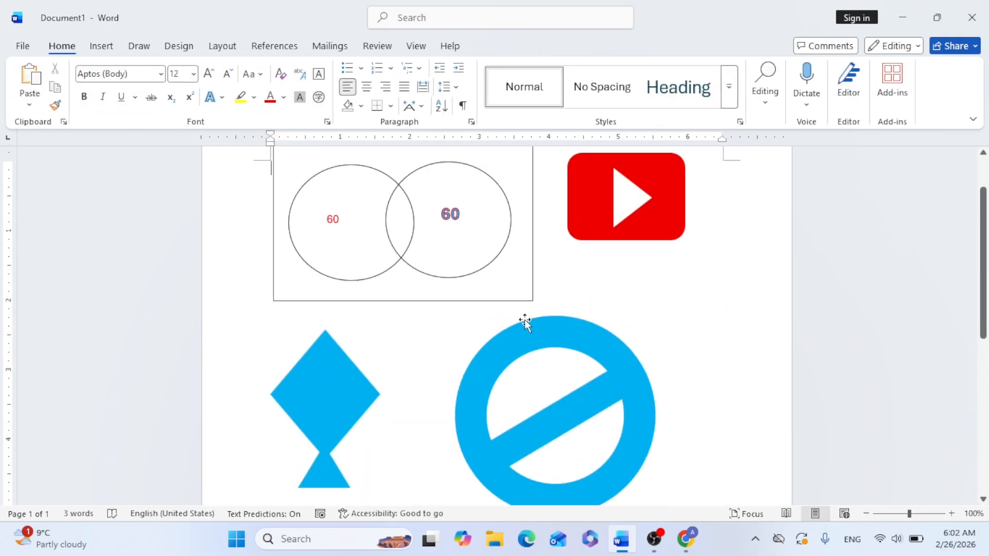
scroll(525, 322, up, 3)
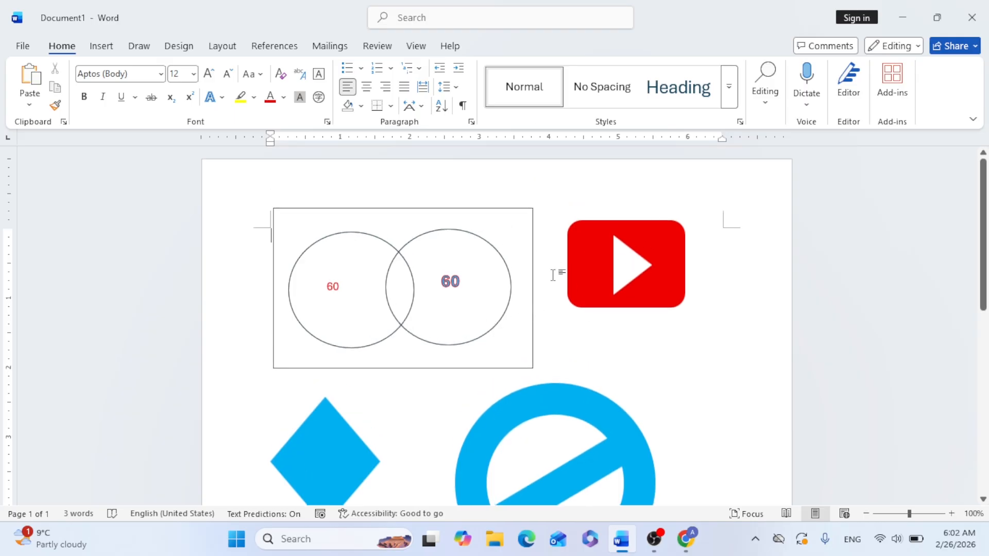
click(101, 46)
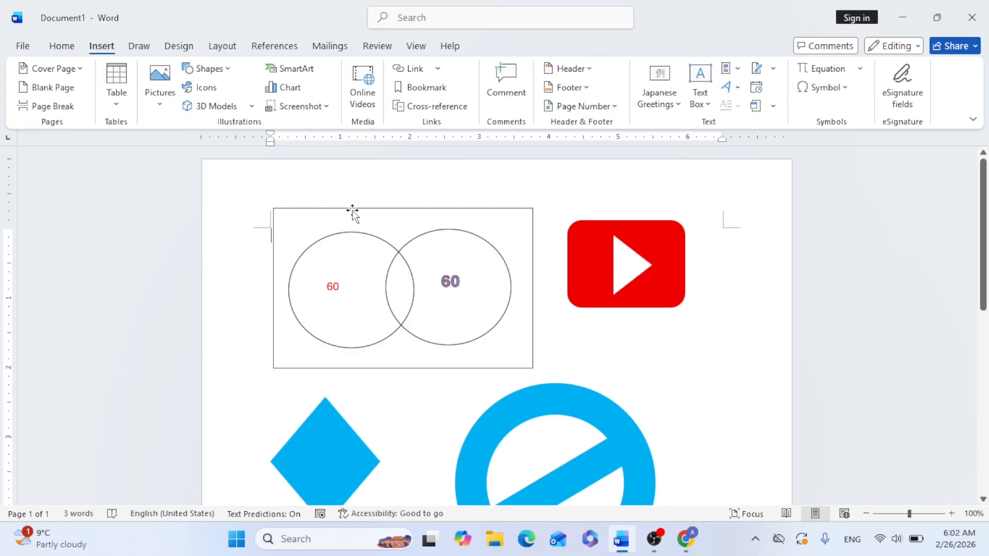